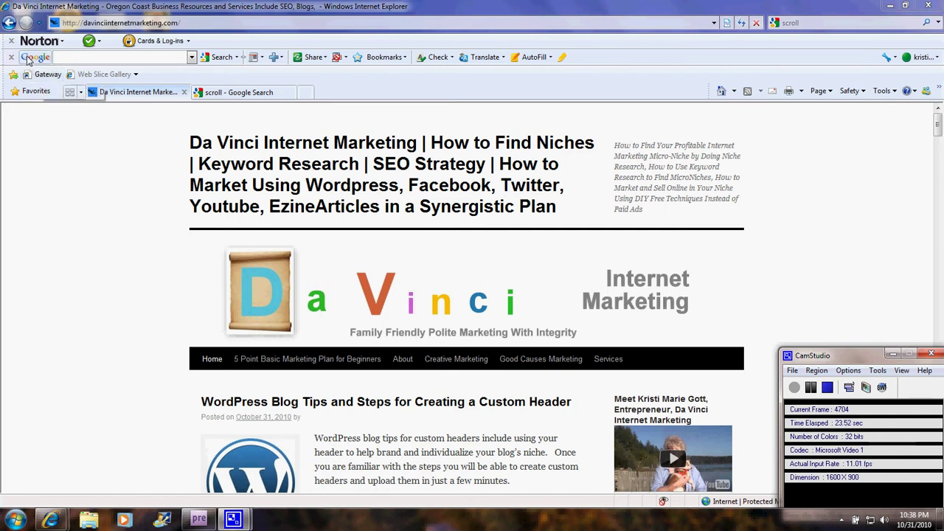
- Go from the StudioMediaCam wp-admin favorite to the live site to view its photo-collage header
{"action": "left_click", "coordinate": [36, 91]}
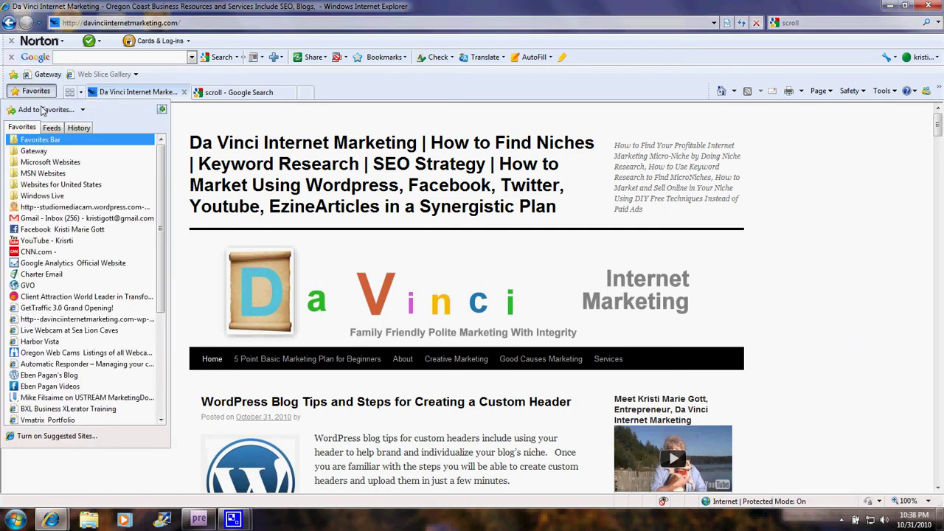
{"action": "left_click", "coordinate": [56, 208]}
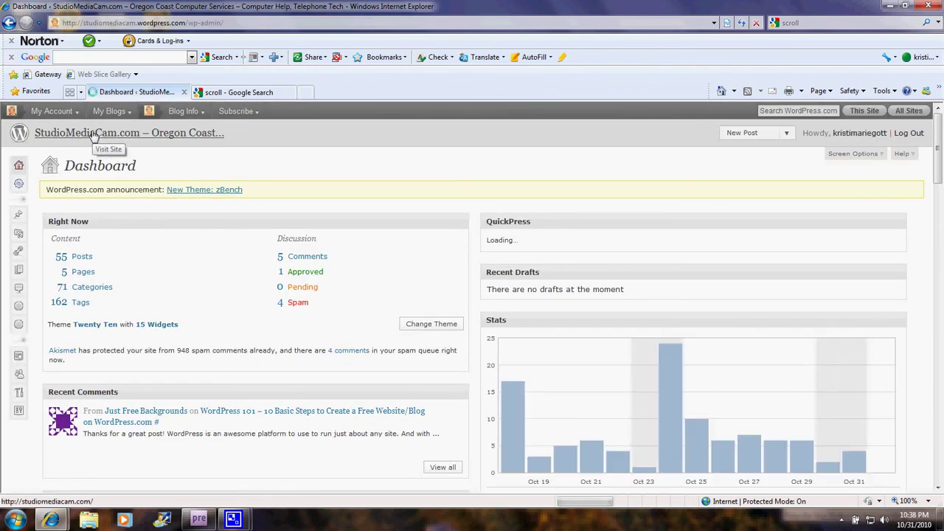
{"action": "left_click", "coordinate": [94, 137]}
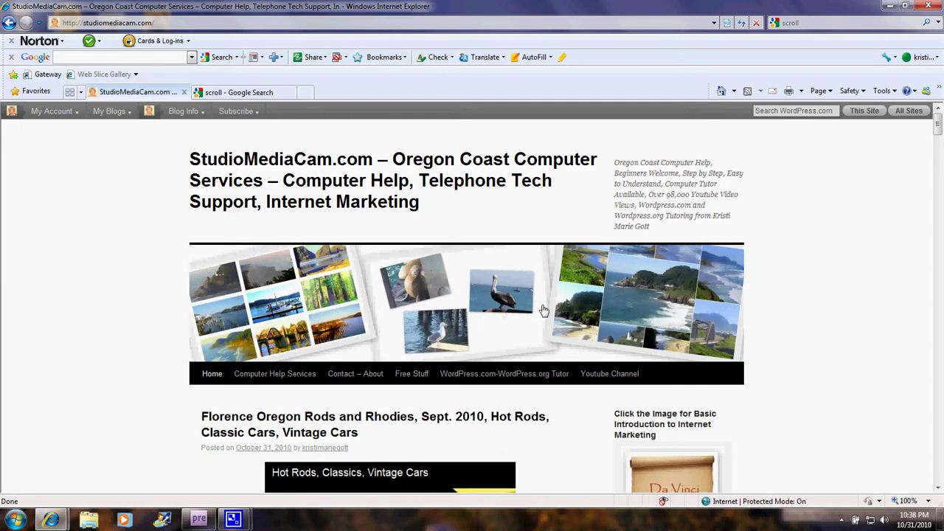
- Bring the Google Images results for 'scroll' back into view
{"action": "left_click", "coordinate": [887, 6]}
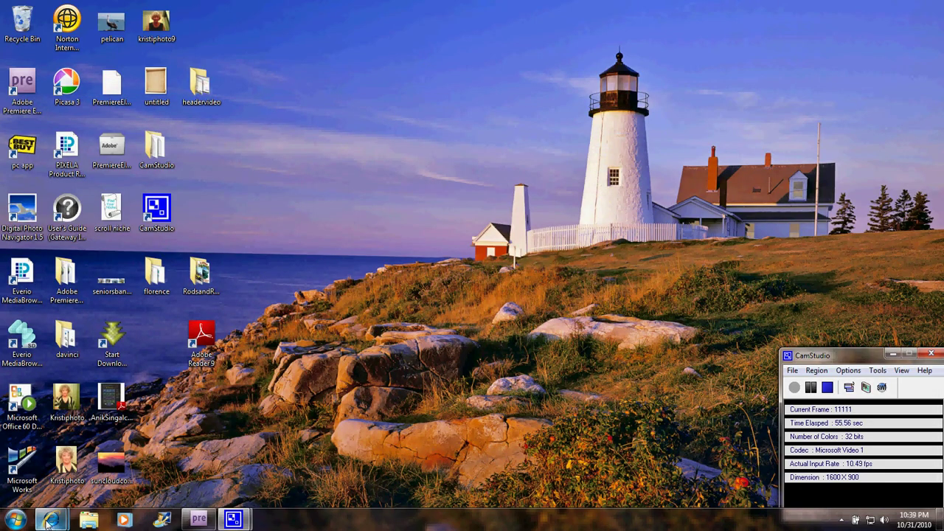
{"action": "mouse_move", "coordinate": [46, 519]}
{"action": "left_click", "coordinate": [205, 454]}
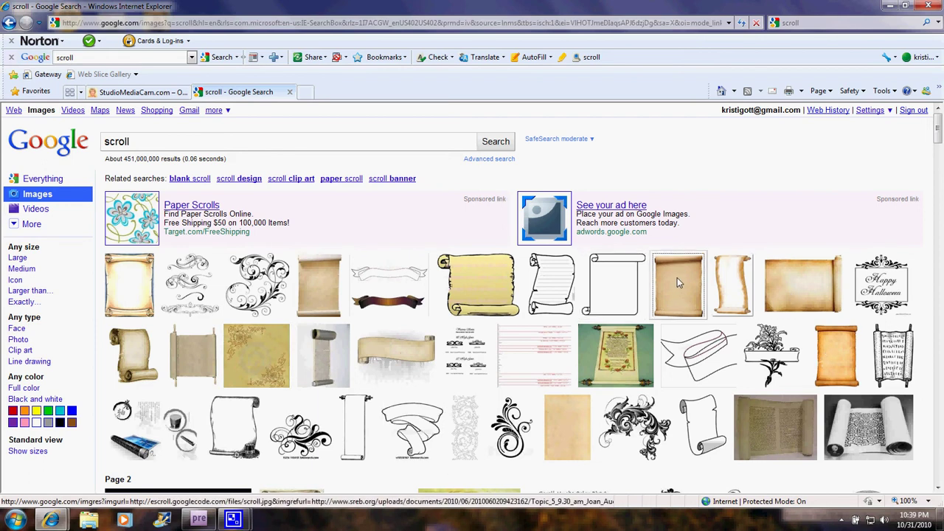
- Save the enlarged parchment scroll picture to the Desktop as the JPEG 'images'
{"action": "mouse_move", "coordinate": [676, 278]}
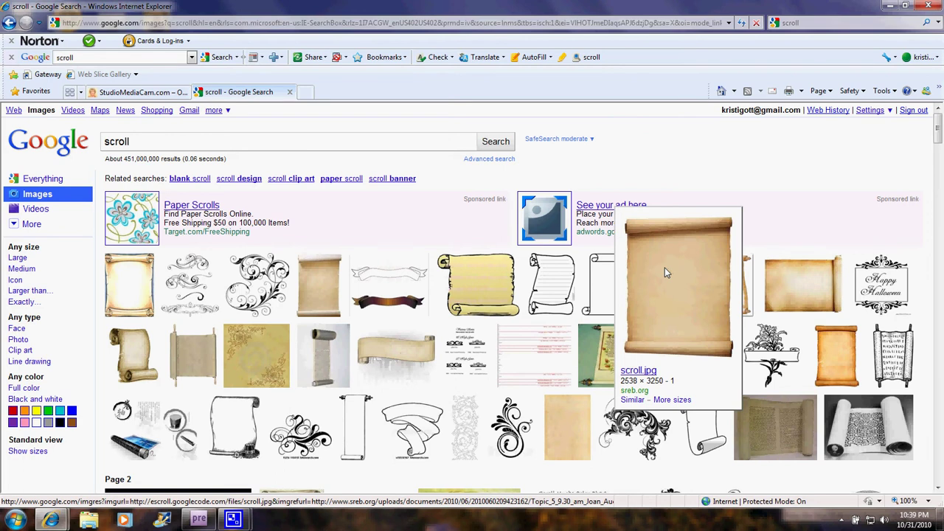
{"action": "right_click", "coordinate": [664, 272]}
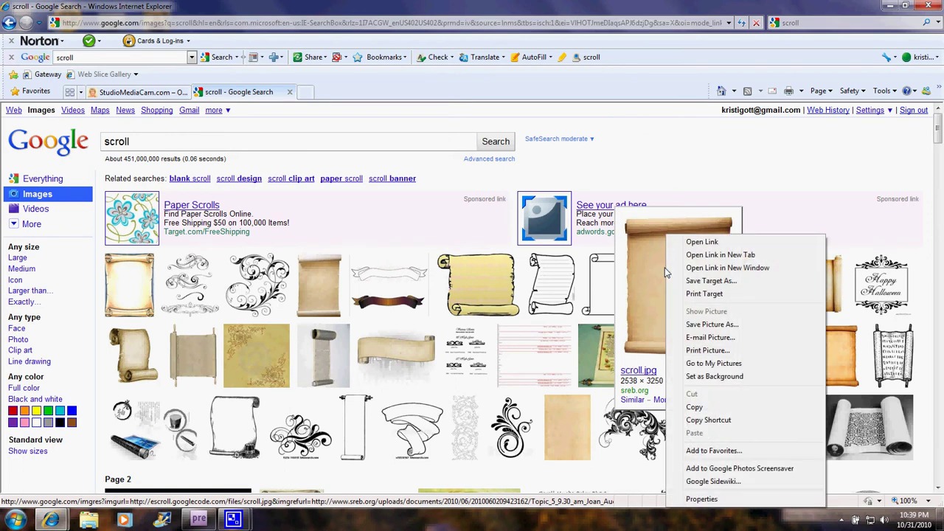
{"action": "left_click", "coordinate": [696, 325]}
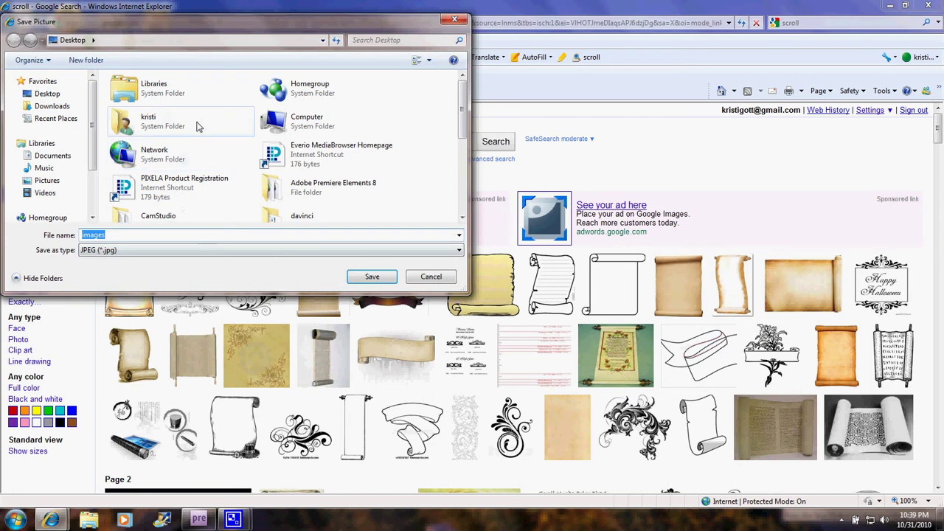
{"action": "left_click", "coordinate": [47, 95]}
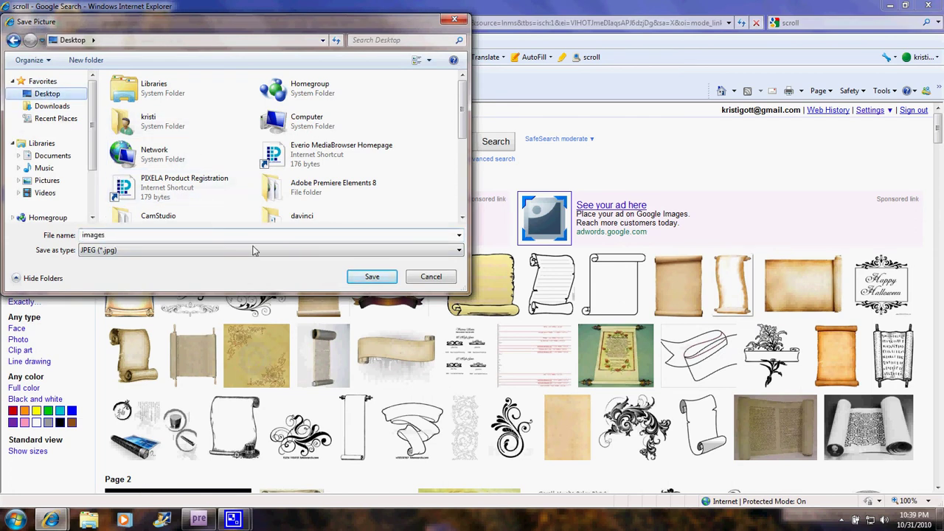
{"action": "left_click", "coordinate": [376, 277]}
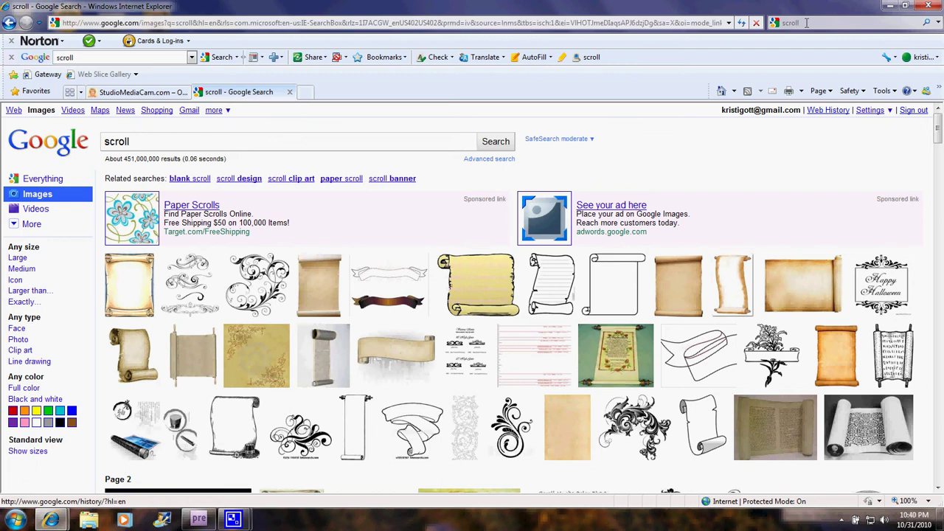
- Launch Picasa 3 and hold the YouTube, Twitter and Facebook logo images
{"action": "left_click", "coordinate": [890, 6]}
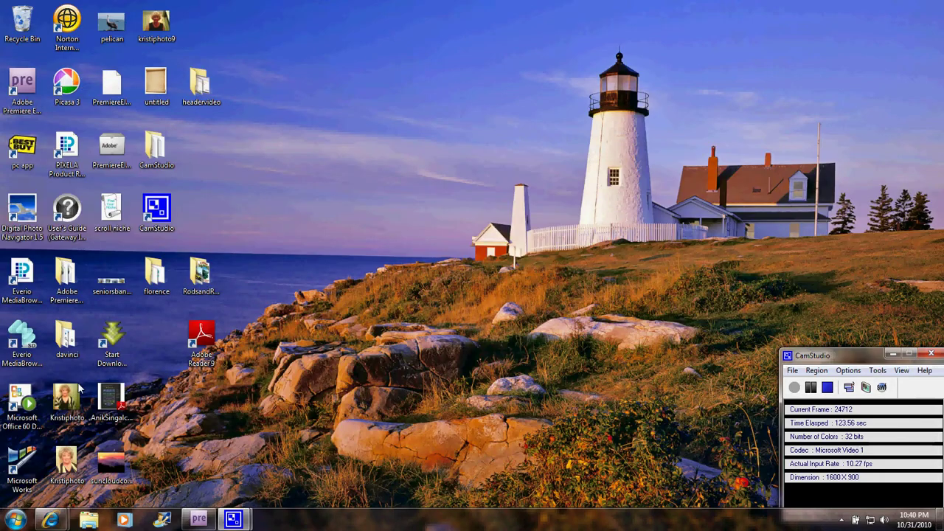
{"action": "double_click", "coordinate": [65, 87]}
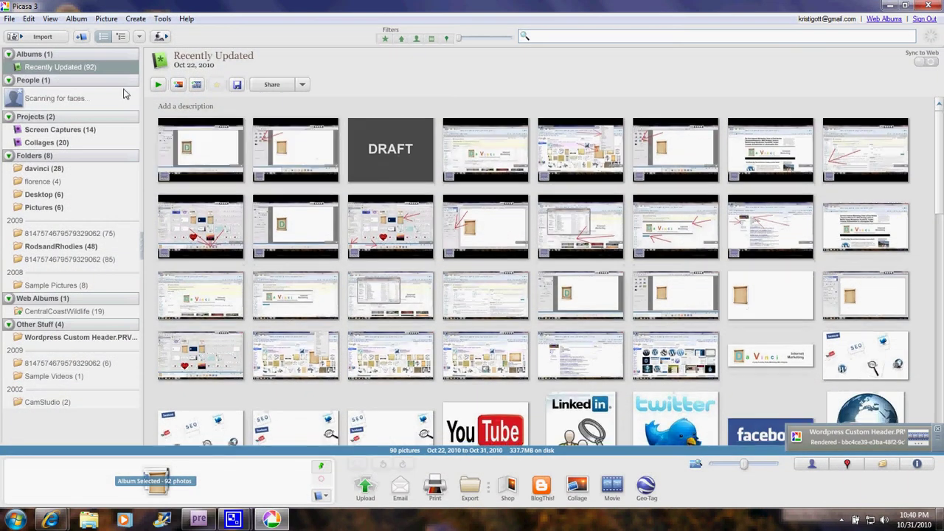
{"action": "left_click_drag", "start_coordinate": [941, 157], "coordinate": [939, 233]}
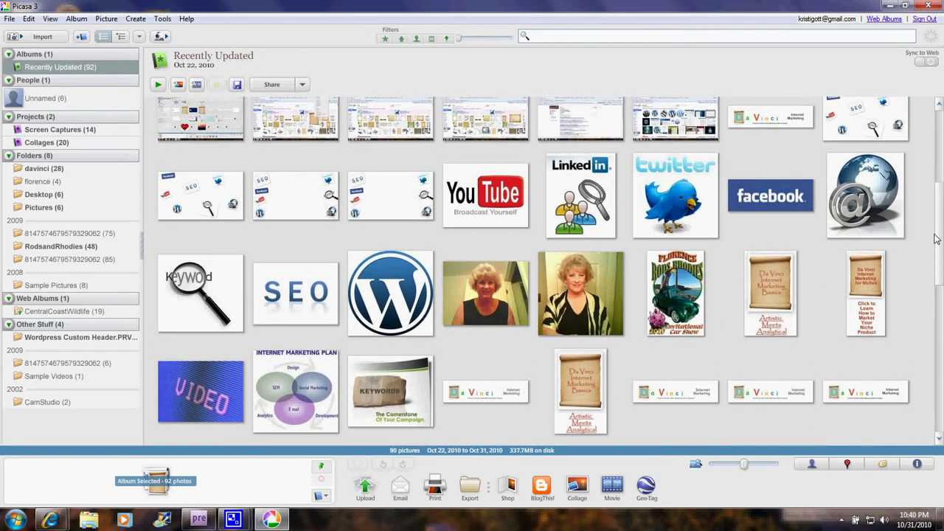
{"action": "left_click", "coordinate": [469, 196]}
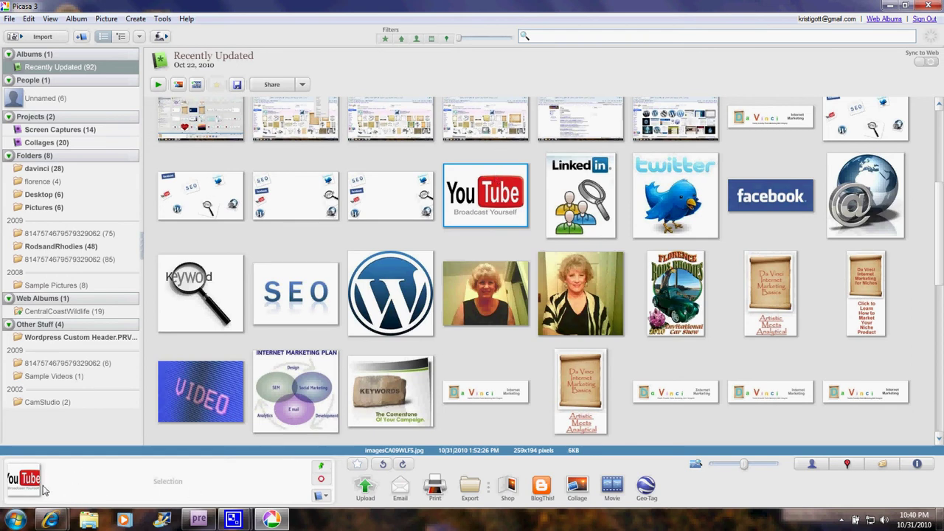
{"action": "left_click", "coordinate": [322, 466]}
{"action": "left_click", "coordinate": [666, 198]}
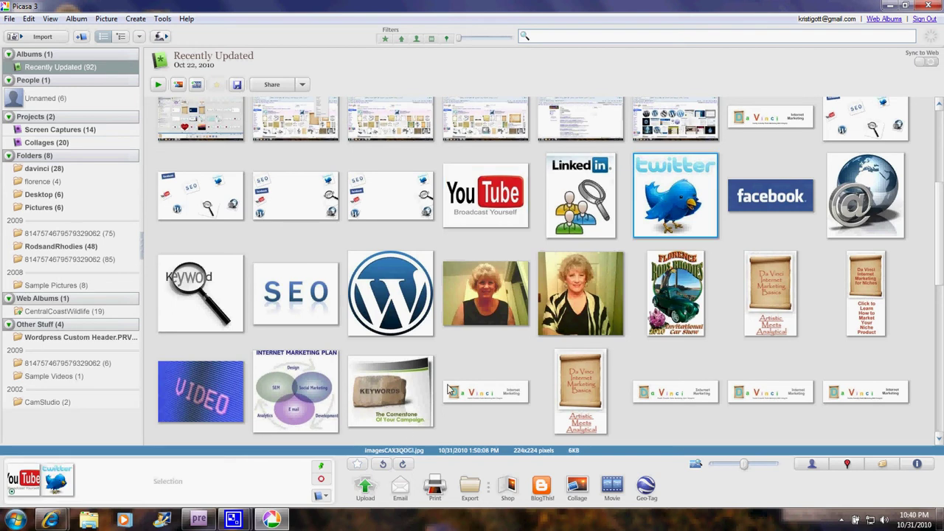
{"action": "left_click", "coordinate": [320, 466]}
{"action": "left_click", "coordinate": [784, 197]}
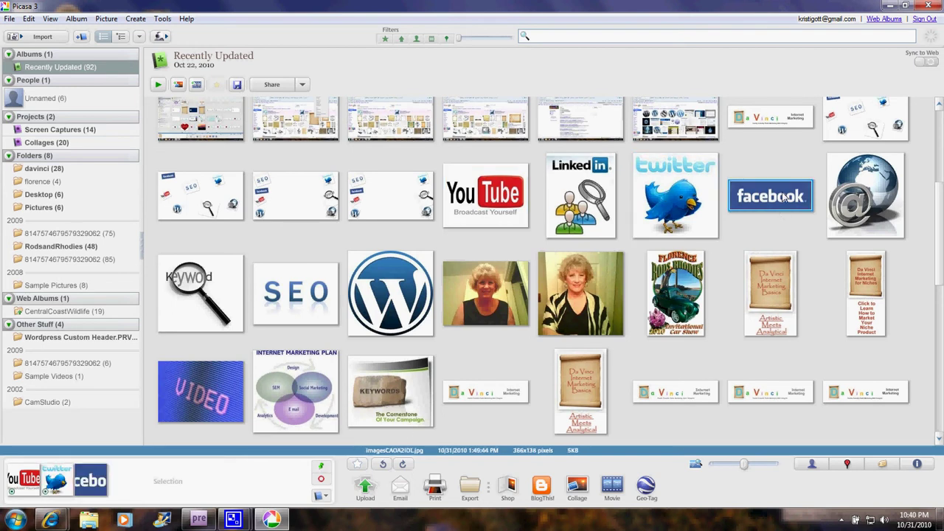
{"action": "left_click", "coordinate": [321, 467]}
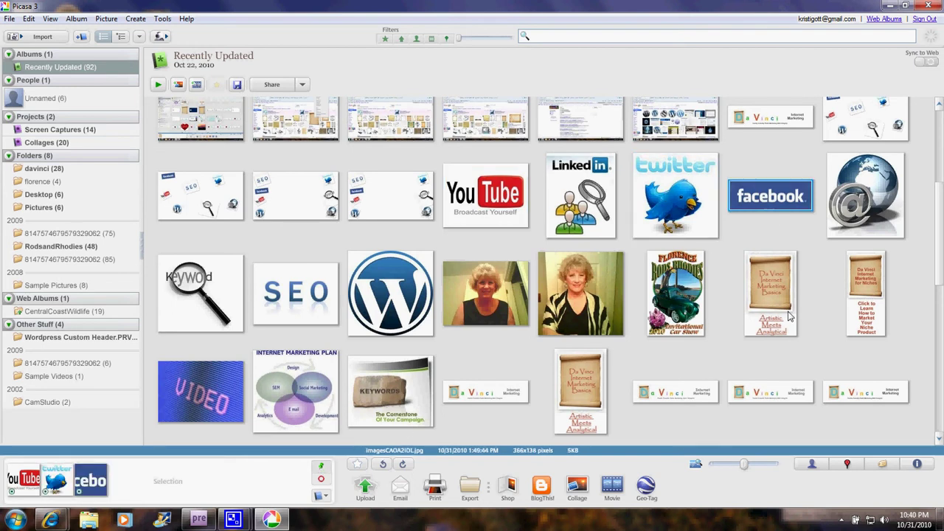
- Add the globe, Keyword, SEO and WordPress logos to the held selection
{"action": "left_click", "coordinate": [870, 197]}
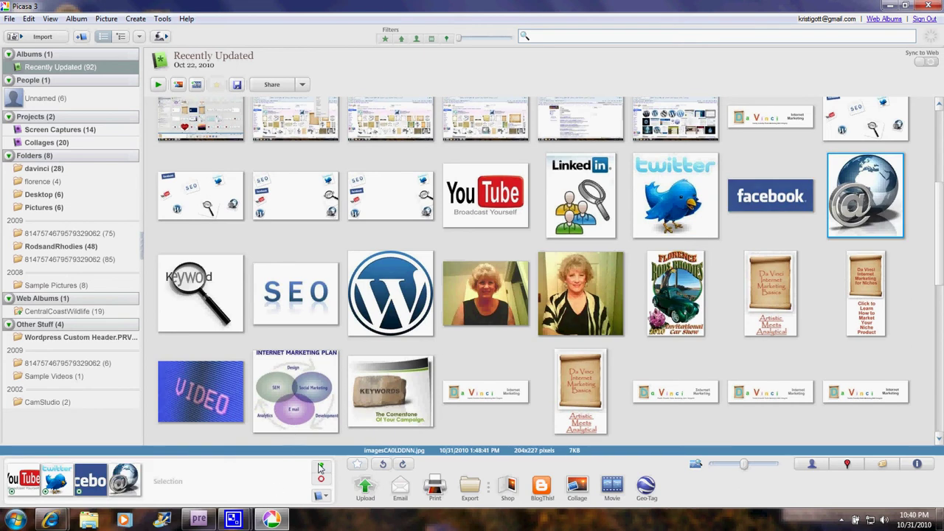
{"action": "left_click", "coordinate": [207, 287]}
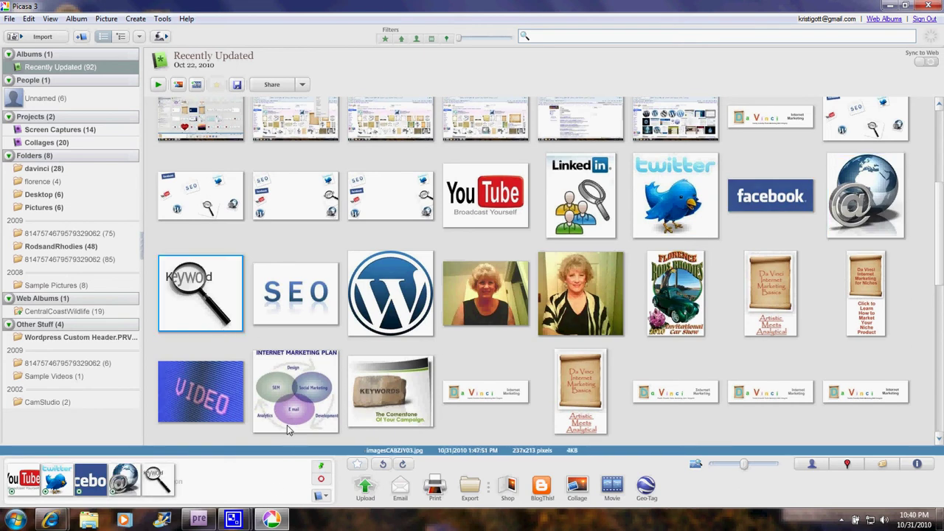
{"action": "left_click", "coordinate": [325, 464]}
{"action": "left_click", "coordinate": [306, 284]}
{"action": "left_click", "coordinate": [322, 469]}
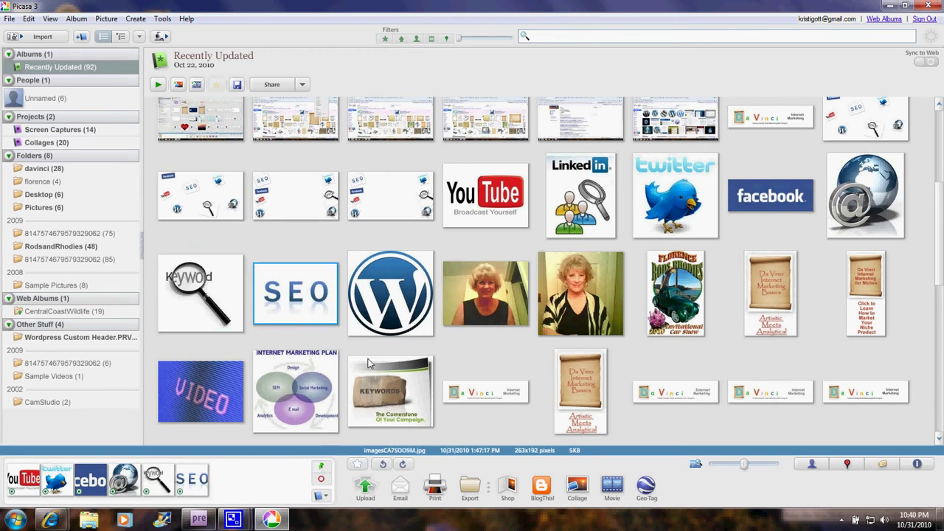
{"action": "left_click", "coordinate": [400, 290]}
{"action": "left_click", "coordinate": [322, 466]}
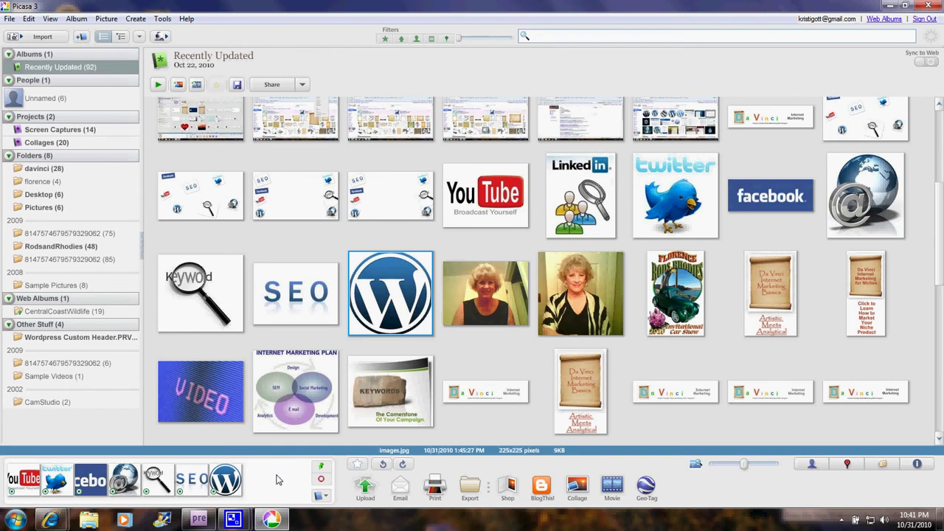
- Create a collage from the held logos and shrink SEO and YouTube into the upper left
{"action": "left_click", "coordinate": [579, 484]}
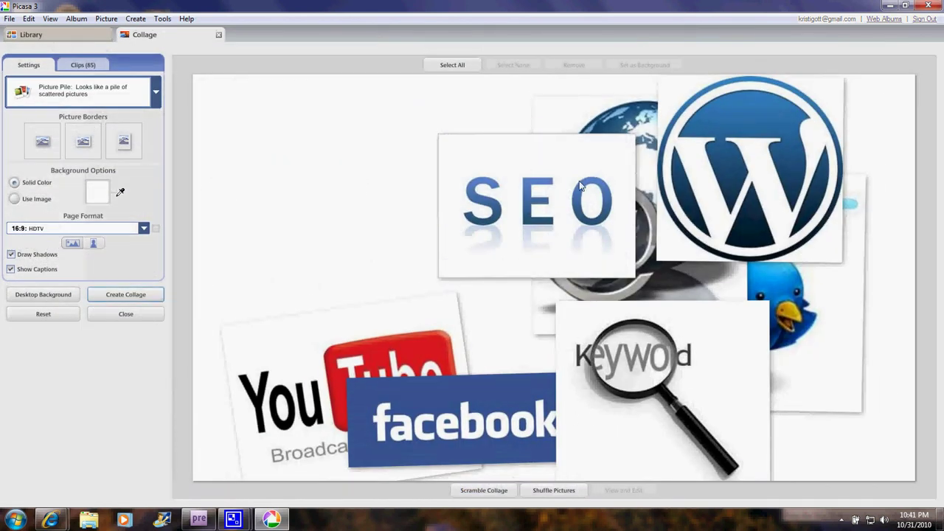
{"action": "left_click", "coordinate": [576, 178]}
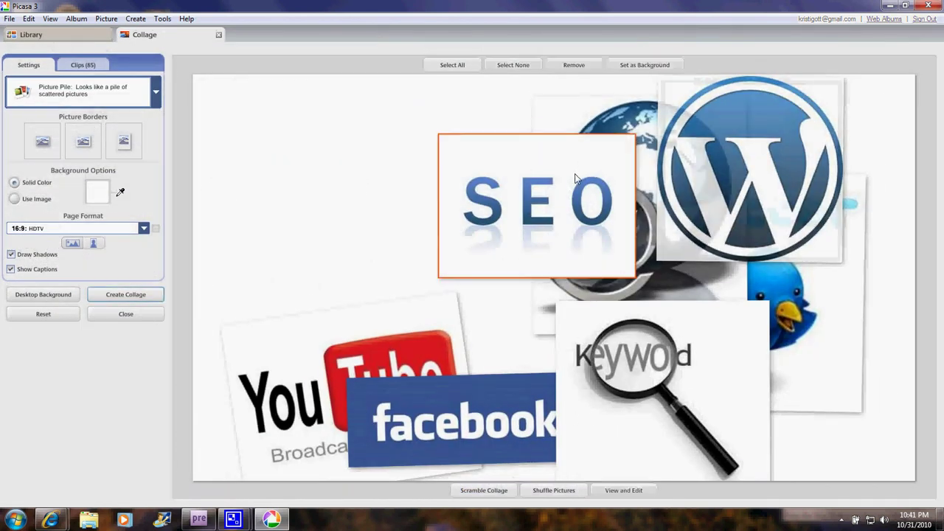
{"action": "left_click_drag", "start_coordinate": [567, 171], "coordinate": [379, 145]}
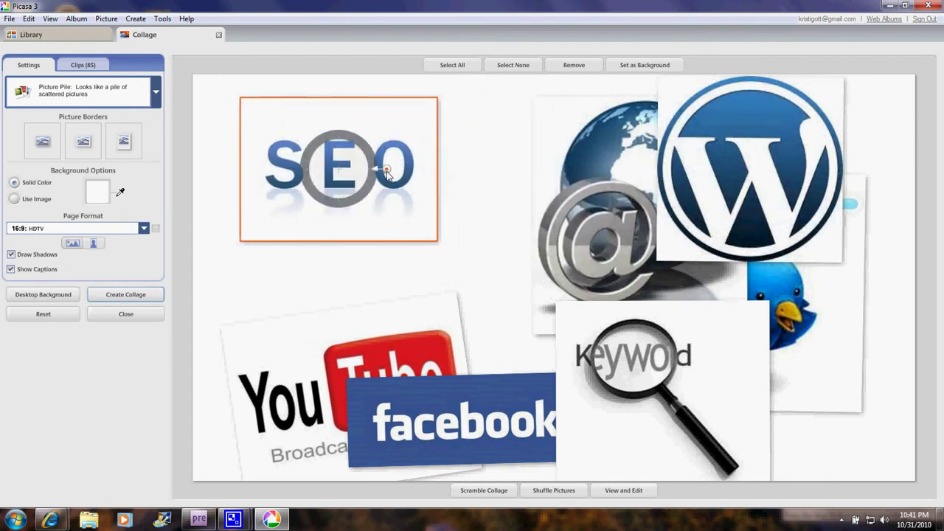
{"action": "mouse_move", "coordinate": [386, 171]}
{"action": "left_mouse_down"}
{"action": "mouse_move", "coordinate": [371, 171]}
{"action": "mouse_move", "coordinate": [385, 173]}
{"action": "left_mouse_up"}
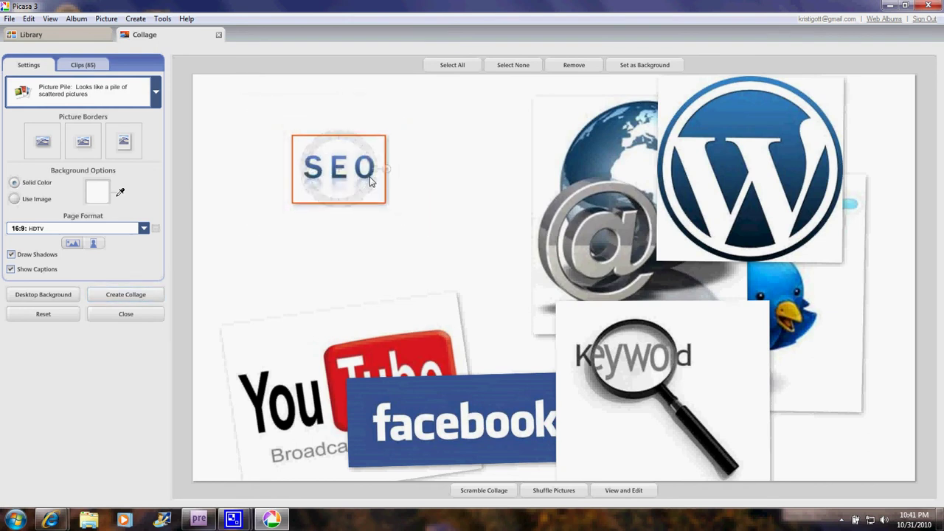
{"action": "left_click_drag", "start_coordinate": [371, 180], "coordinate": [330, 182]}
{"action": "left_click_drag", "start_coordinate": [366, 325], "coordinate": [371, 185]}
{"action": "left_click_drag", "start_coordinate": [410, 254], "coordinate": [382, 263]}
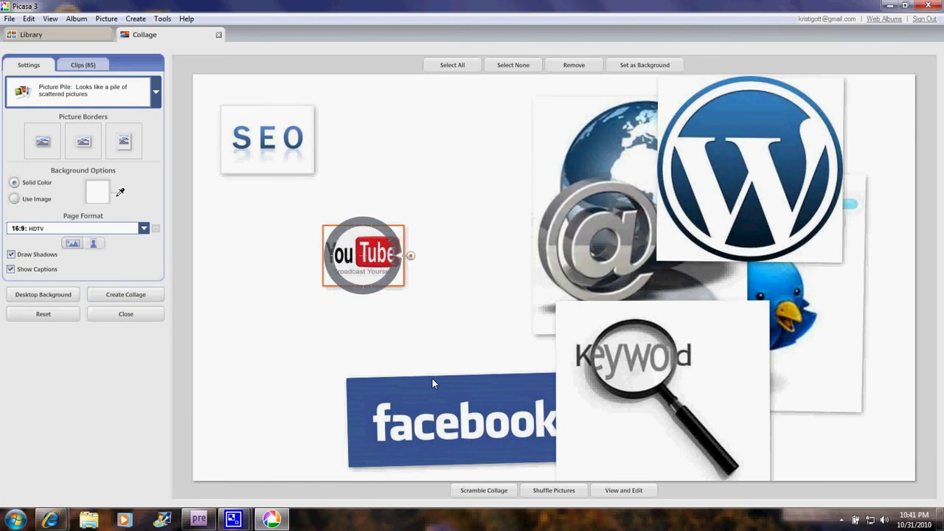
- Reposition and shrink the Facebook, globe and WordPress pictures, with WordPress centred
{"action": "left_click_drag", "start_coordinate": [432, 377], "coordinate": [361, 366]}
{"action": "left_click", "coordinate": [551, 250]}
{"action": "left_click_drag", "start_coordinate": [551, 250], "coordinate": [459, 244]}
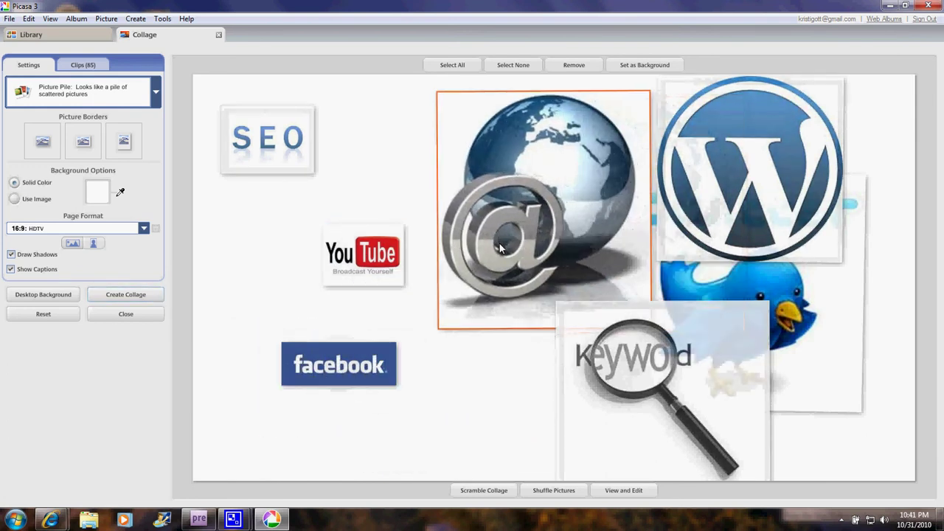
{"action": "left_click_drag", "start_coordinate": [590, 214], "coordinate": [567, 212]}
{"action": "left_click_drag", "start_coordinate": [737, 197], "coordinate": [478, 389]}
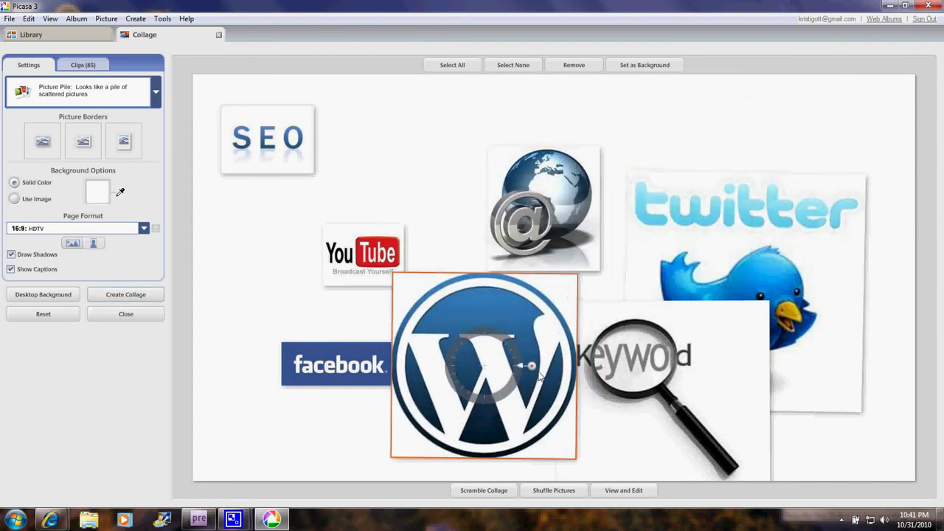
{"action": "left_click_drag", "start_coordinate": [542, 368], "coordinate": [510, 366]}
- Shrink the Keyword picture, then put Twitter upper-right at 40% size tilted 13°
{"action": "left_click", "coordinate": [685, 377]}
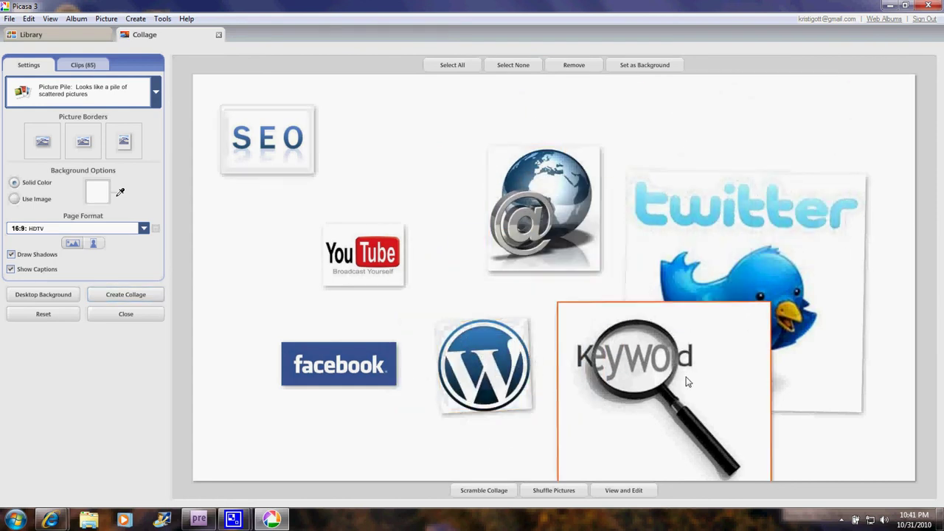
{"action": "left_click_drag", "start_coordinate": [711, 399], "coordinate": [691, 397]}
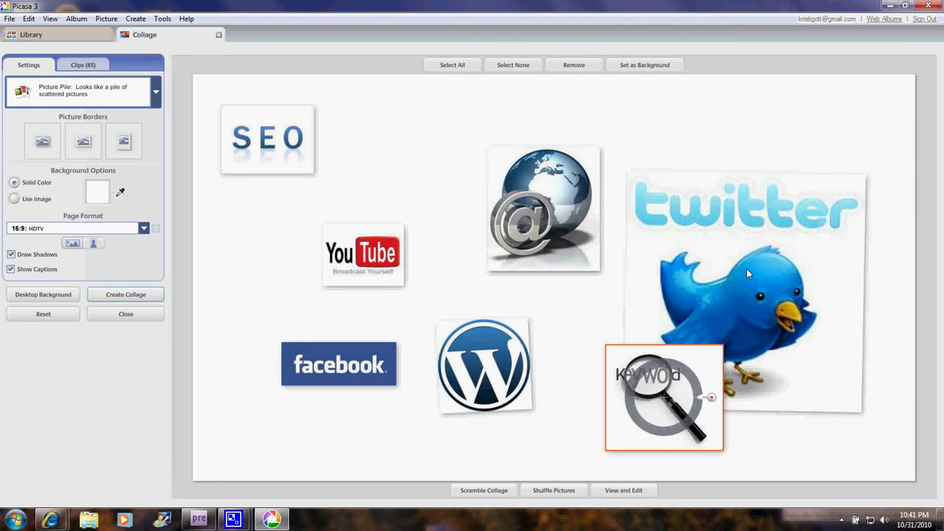
{"action": "left_click_drag", "start_coordinate": [746, 268], "coordinate": [776, 164]}
{"action": "left_click_drag", "start_coordinate": [830, 186], "coordinate": [792, 182]}
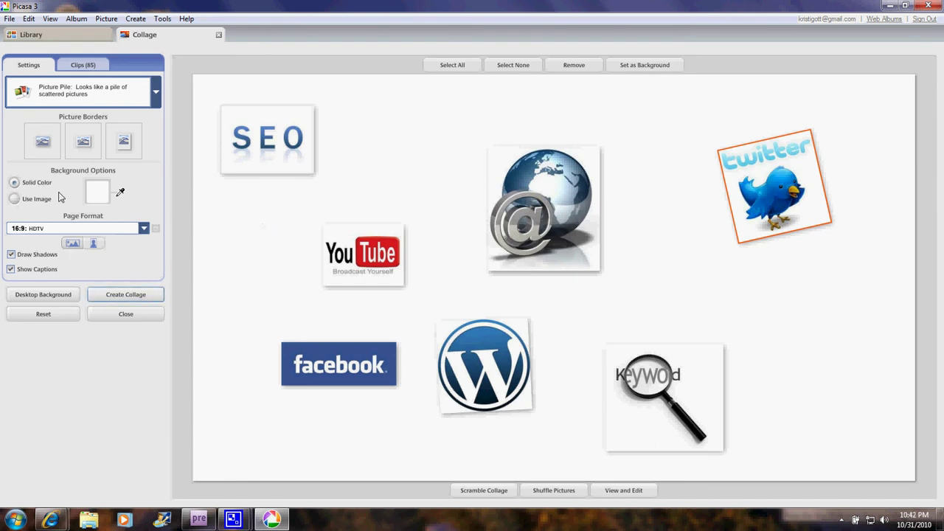
- Try a green solid background for the collage
{"action": "left_click", "coordinate": [96, 191]}
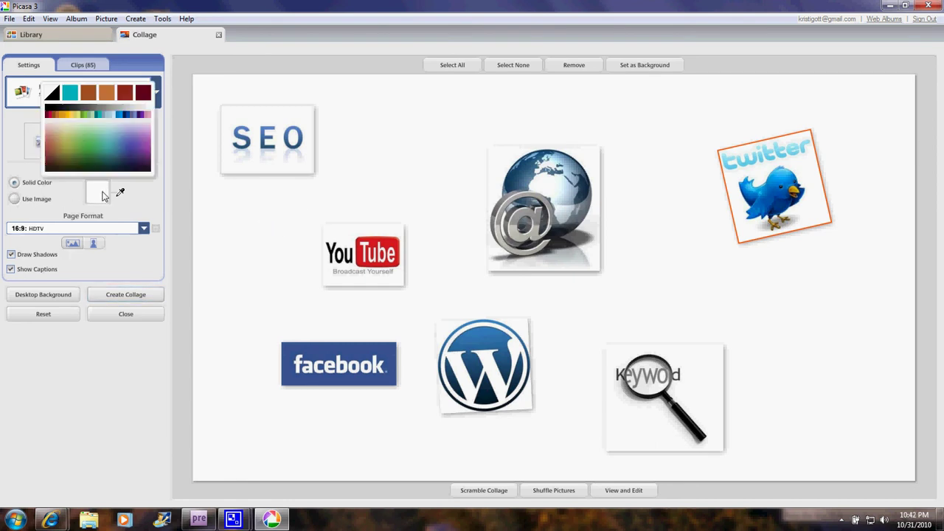
{"action": "left_click", "coordinate": [88, 140]}
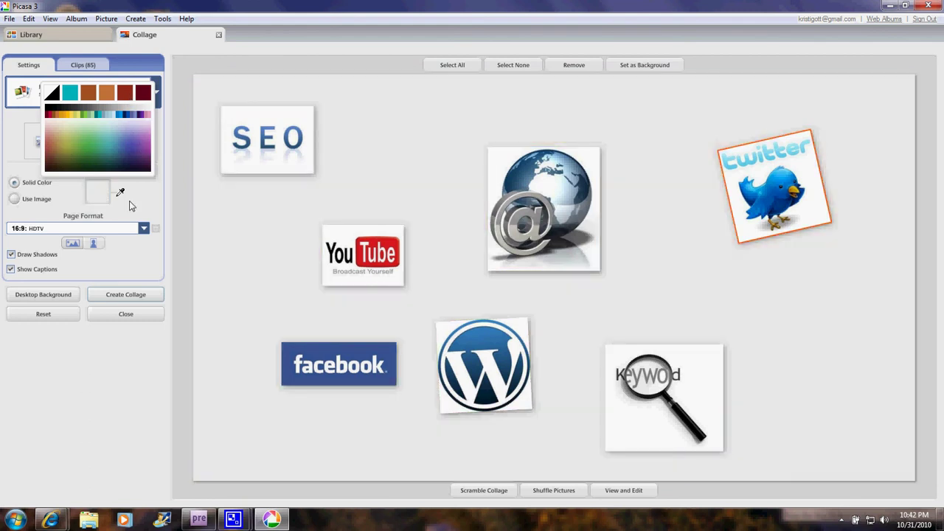
{"action": "left_click", "coordinate": [129, 205]}
- Try the Facebook picture as background, raise the globe, then revert to a solid colour
{"action": "left_click", "coordinate": [358, 394]}
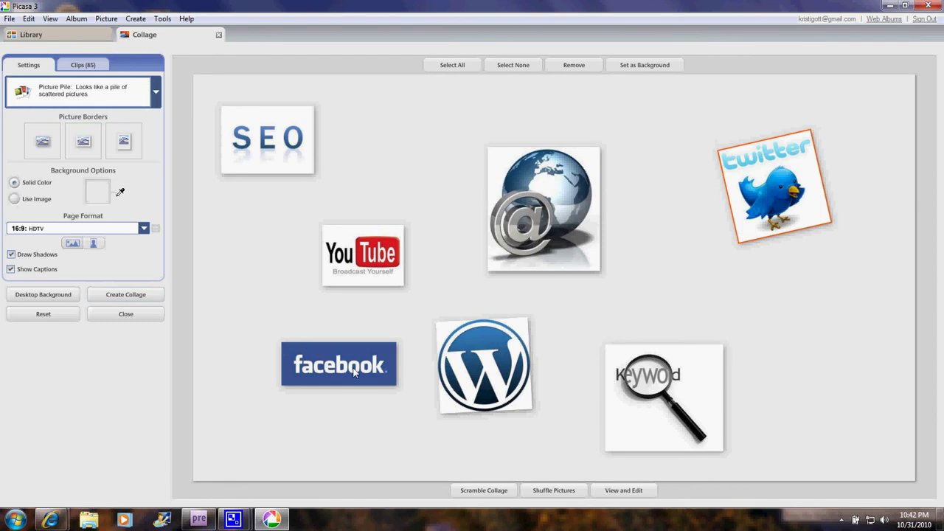
{"action": "left_click", "coordinate": [15, 199]}
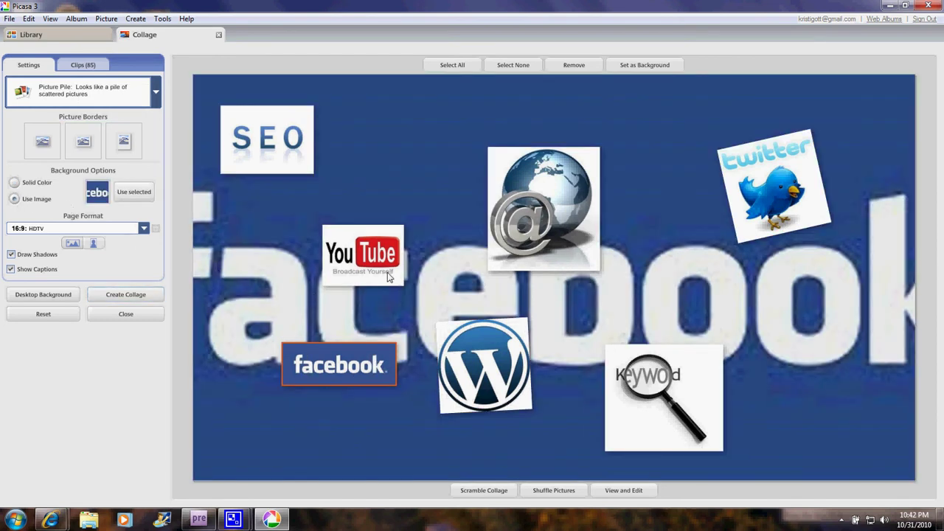
{"action": "left_click_drag", "start_coordinate": [559, 225], "coordinate": [545, 186]}
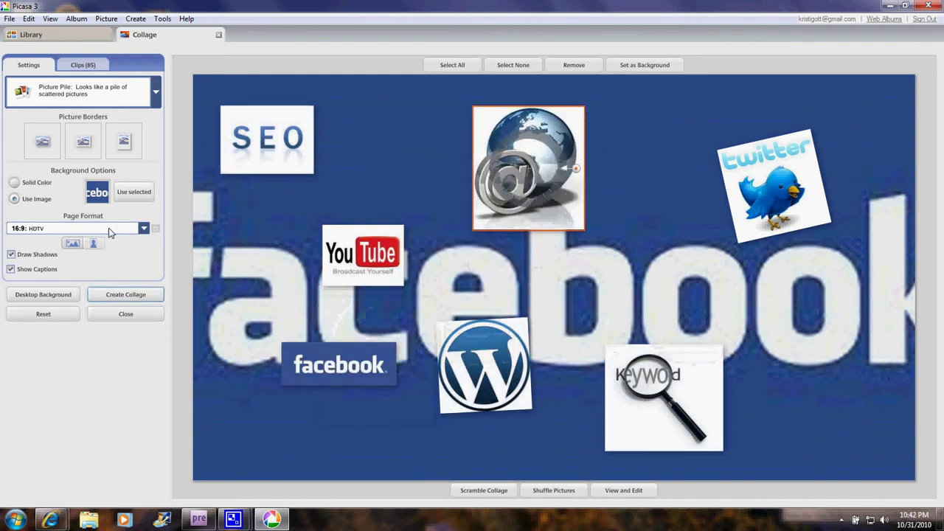
{"action": "left_click", "coordinate": [15, 183]}
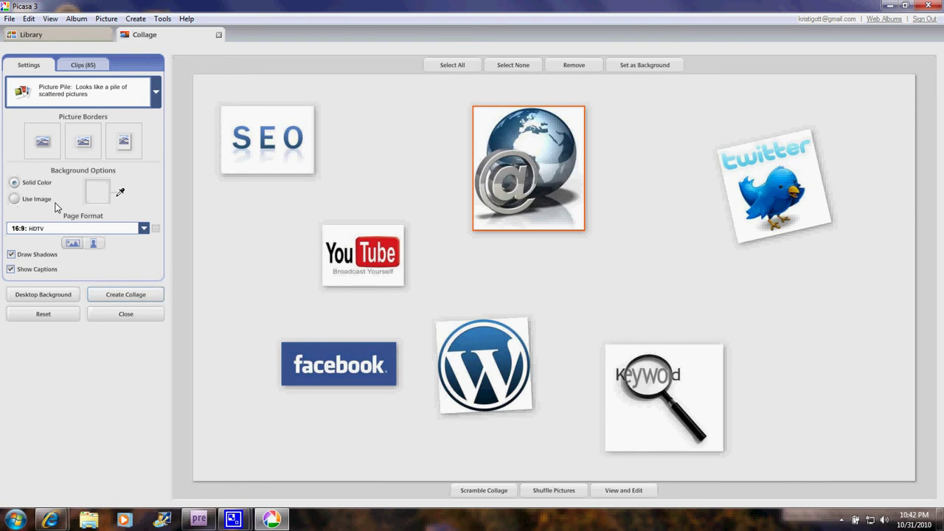
- Start the bottom row with SEO, Facebook and WordPress from the left corner
{"action": "left_click", "coordinate": [96, 191]}
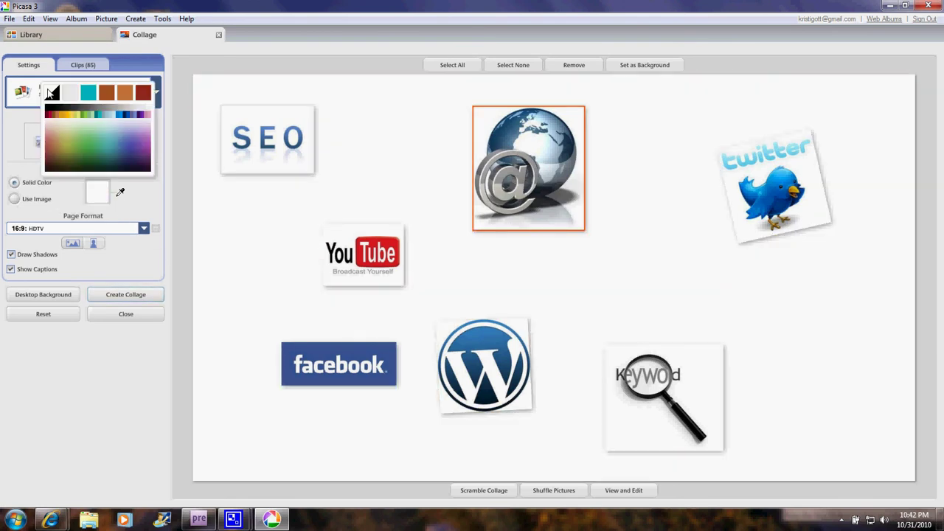
{"action": "left_click", "coordinate": [52, 92]}
{"action": "left_click_drag", "start_coordinate": [289, 155], "coordinate": [268, 452]}
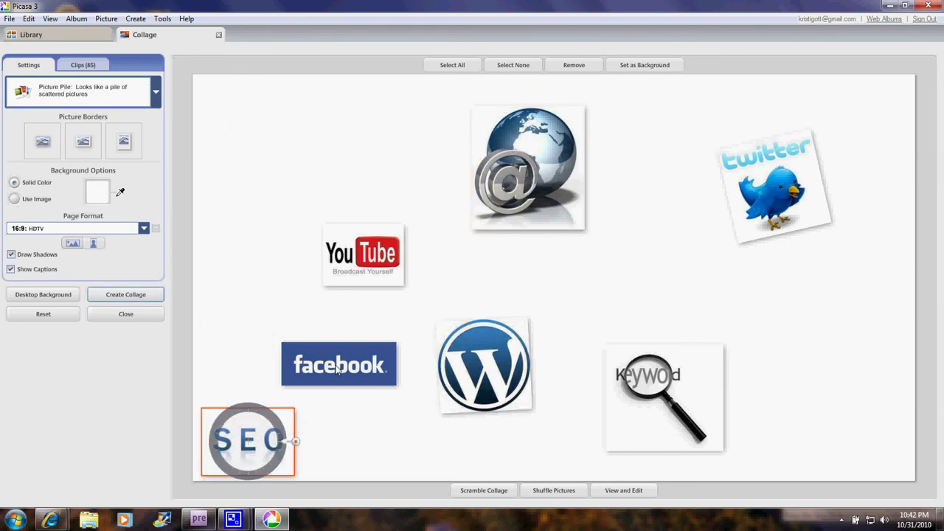
{"action": "left_click_drag", "start_coordinate": [336, 370], "coordinate": [359, 462]}
{"action": "left_click_drag", "start_coordinate": [495, 371], "coordinate": [428, 378]}
{"action": "left_click_drag", "start_coordinate": [364, 369], "coordinate": [432, 441]}
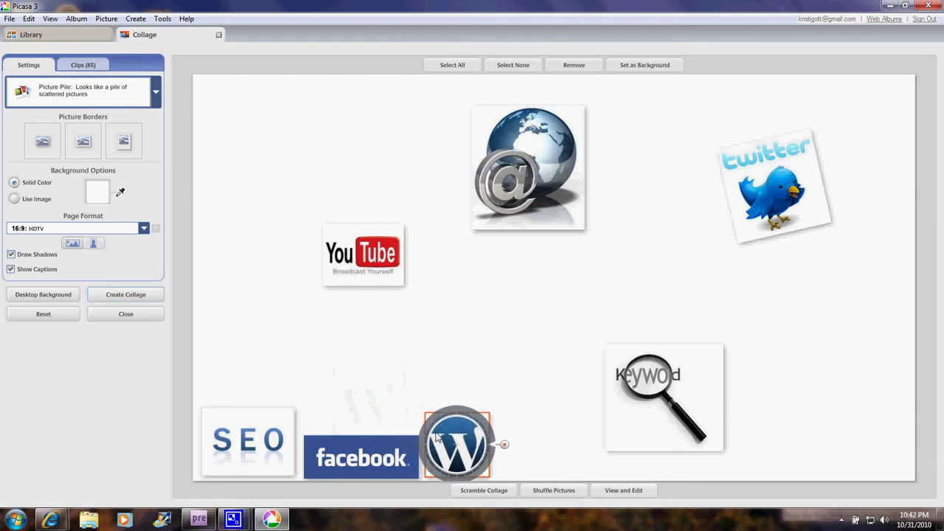
- Continue the bottom row with Keyword, Twitter, YouTube and the globe at the right corner
{"action": "left_click", "coordinate": [643, 390]}
{"action": "left_click_drag", "start_coordinate": [719, 397], "coordinate": [548, 447]}
{"action": "left_click_drag", "start_coordinate": [795, 190], "coordinate": [636, 421]}
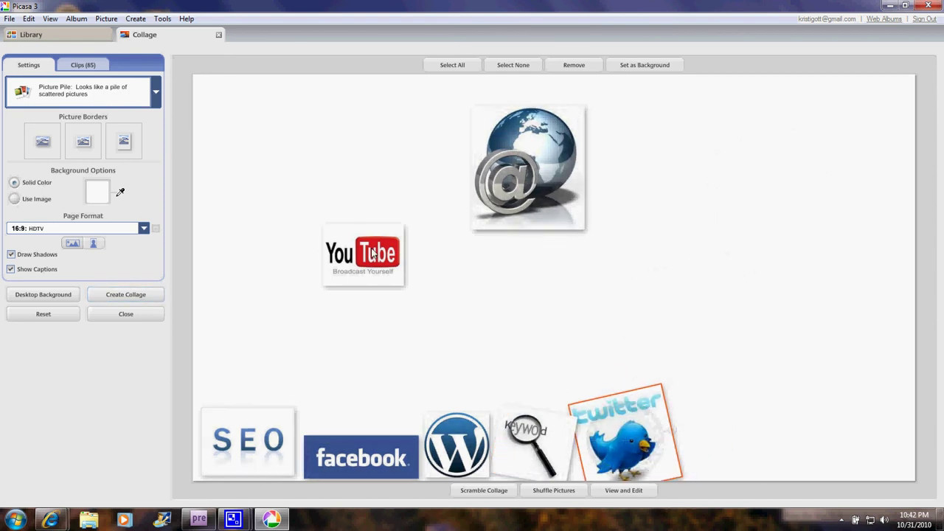
{"action": "left_click_drag", "start_coordinate": [399, 255], "coordinate": [733, 440]}
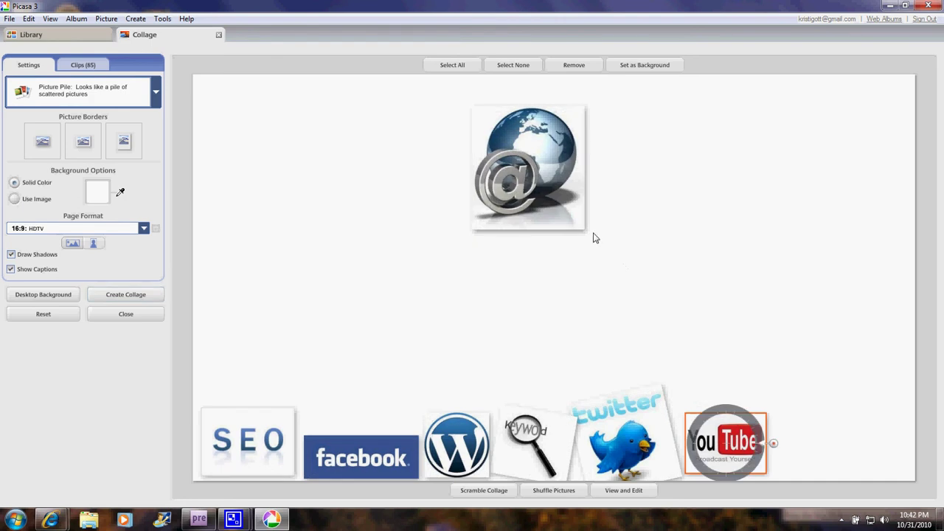
{"action": "left_click_drag", "start_coordinate": [556, 208], "coordinate": [855, 437]}
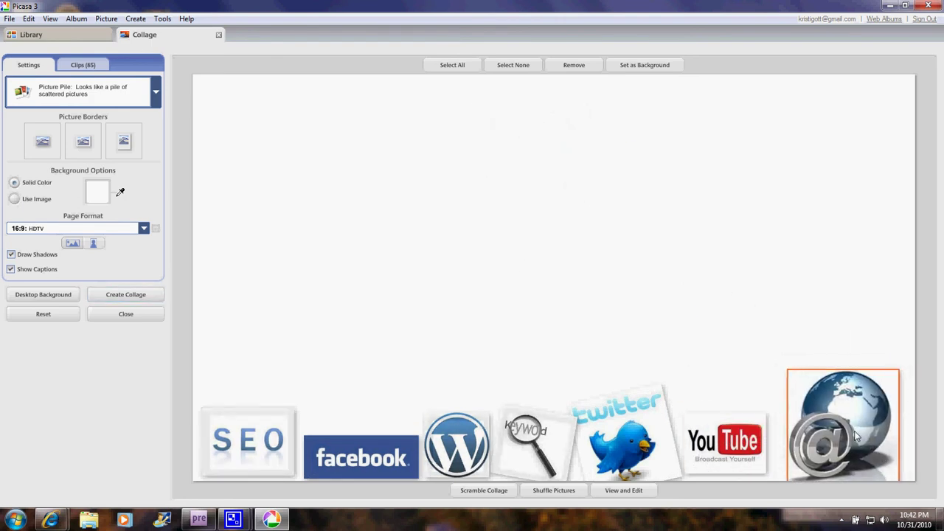
- Nudge the WordPress, SEO and Twitter pictures slightly upward
{"action": "left_click_drag", "start_coordinate": [452, 452], "coordinate": [456, 435]}
{"action": "left_click_drag", "start_coordinate": [263, 449], "coordinate": [258, 434]}
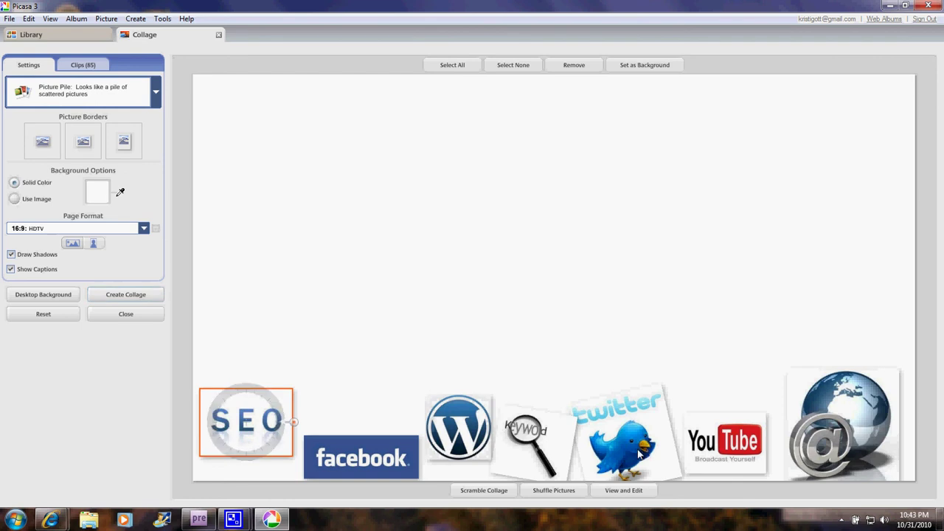
{"action": "left_click_drag", "start_coordinate": [639, 455], "coordinate": [639, 435]}
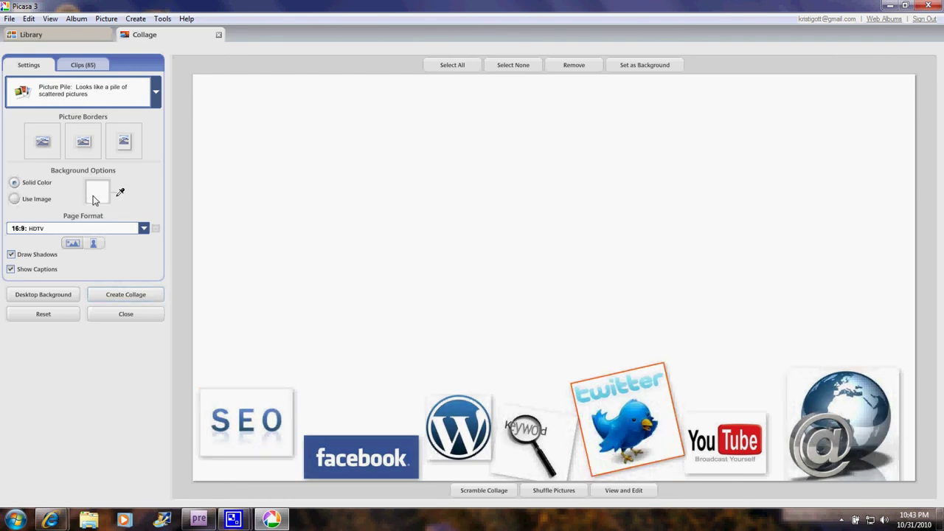
- Set a white background and render the layout as the finished collage image
{"action": "left_click", "coordinate": [96, 193]}
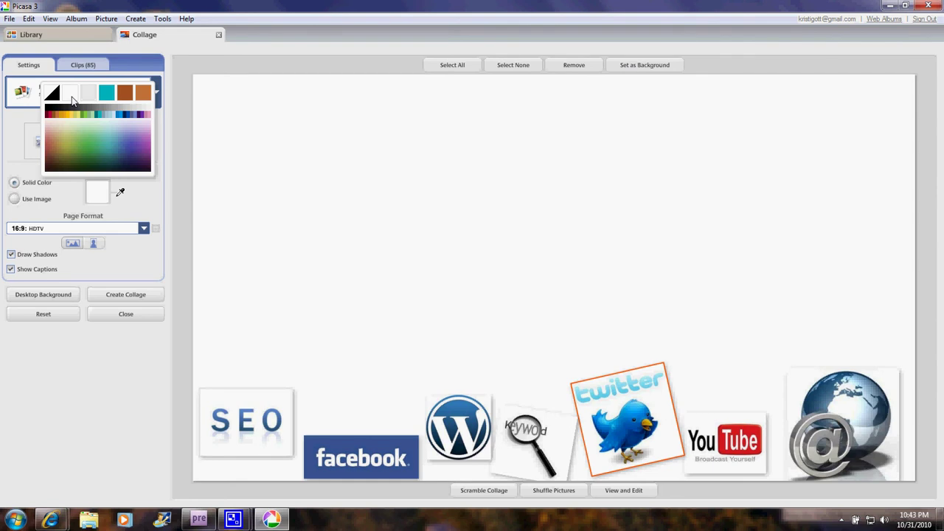
{"action": "left_click", "coordinate": [72, 98]}
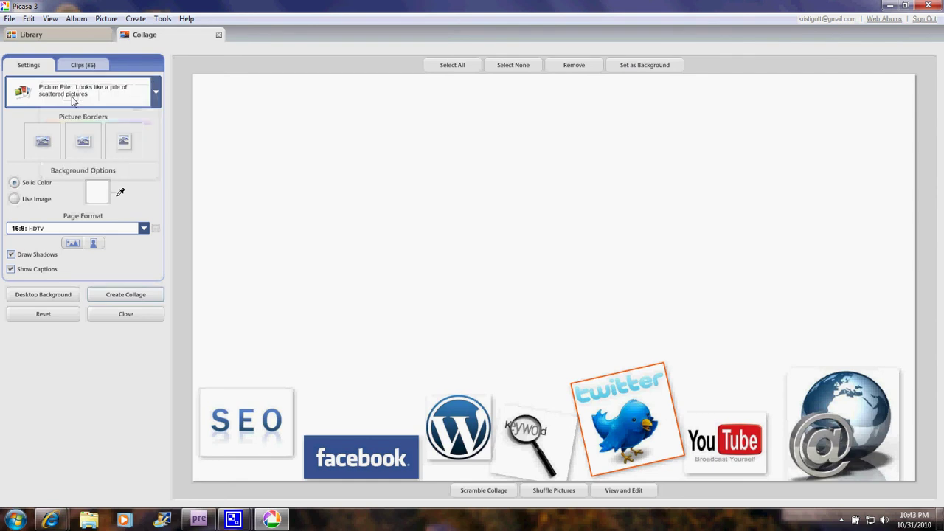
{"action": "left_click", "coordinate": [141, 295]}
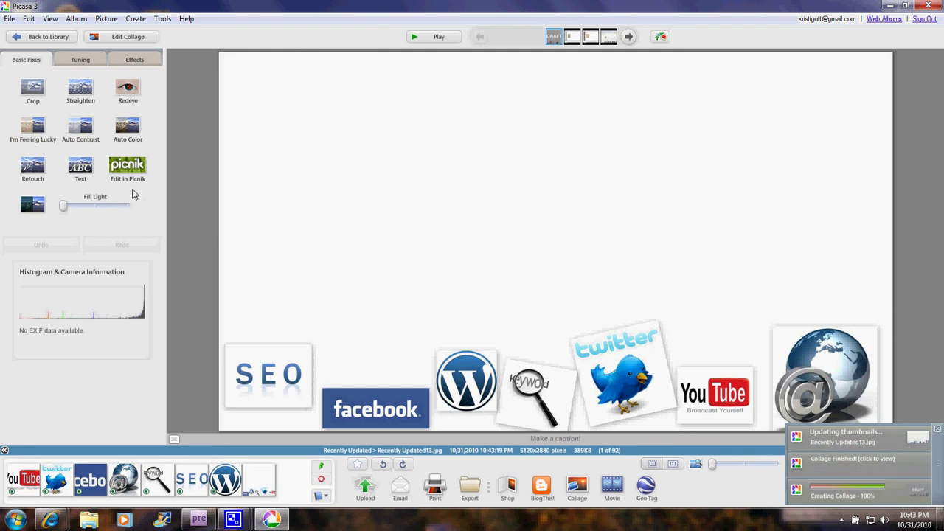
- Add the caption 'Custom Header Practice' onto the collage
{"action": "left_click", "coordinate": [81, 168]}
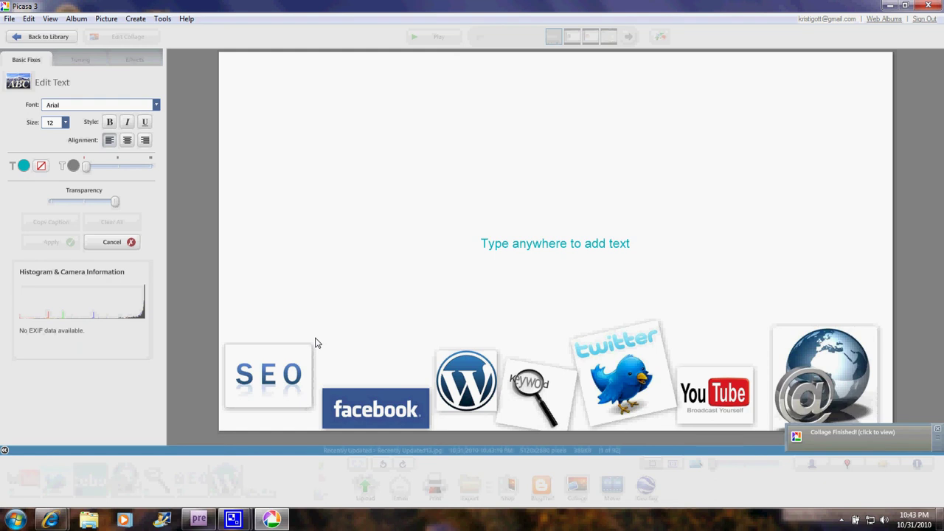
{"action": "left_click", "coordinate": [315, 343]}
{"action": "type", "text": "Custom He"}
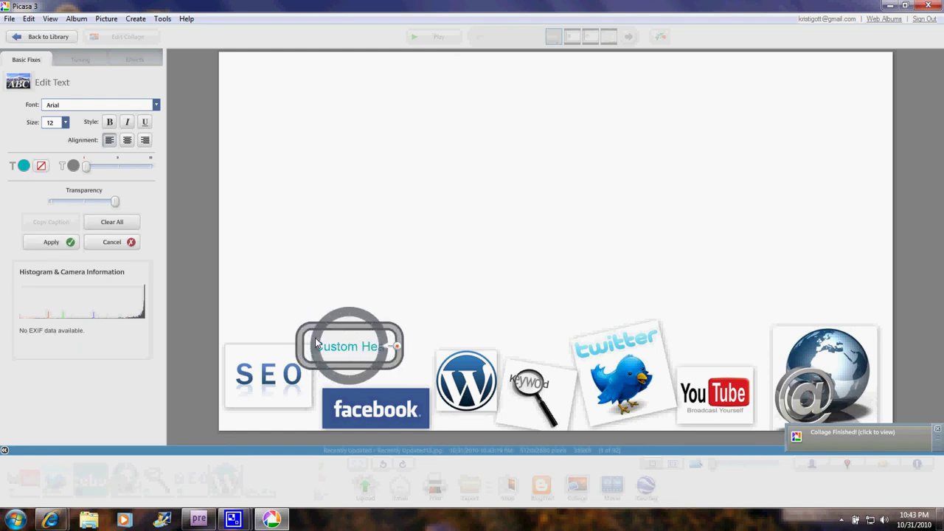
{"action": "type", "text": "ader Pracrtic"}
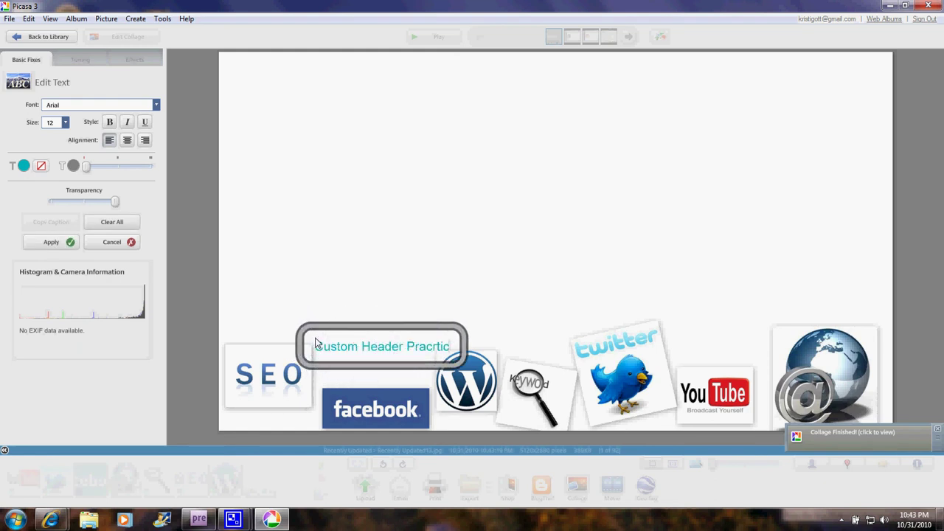
{"action": "key", "text": "BackSpace"}
{"action": "key", "text": "BackSpace"}
{"action": "key", "text": "BackSpace"}
{"action": "key", "text": "BackSpace"}
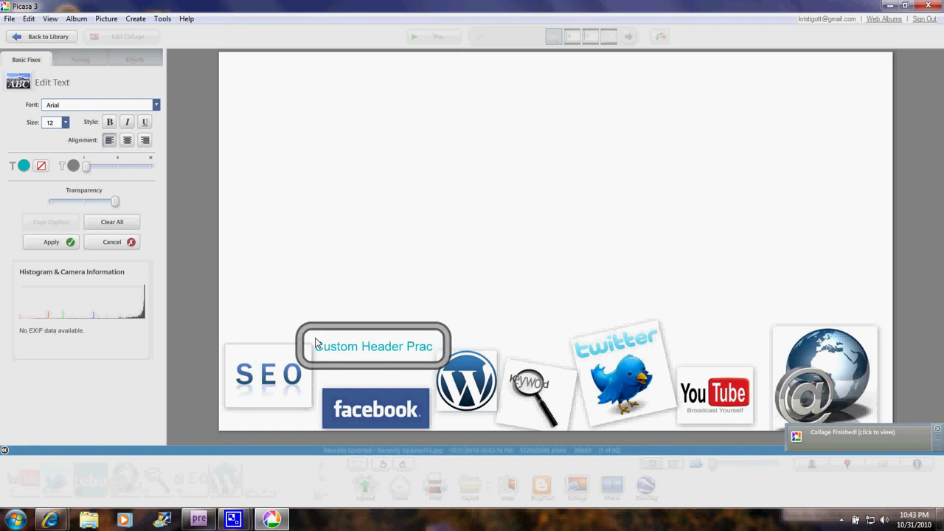
{"action": "type", "text": "tice"}
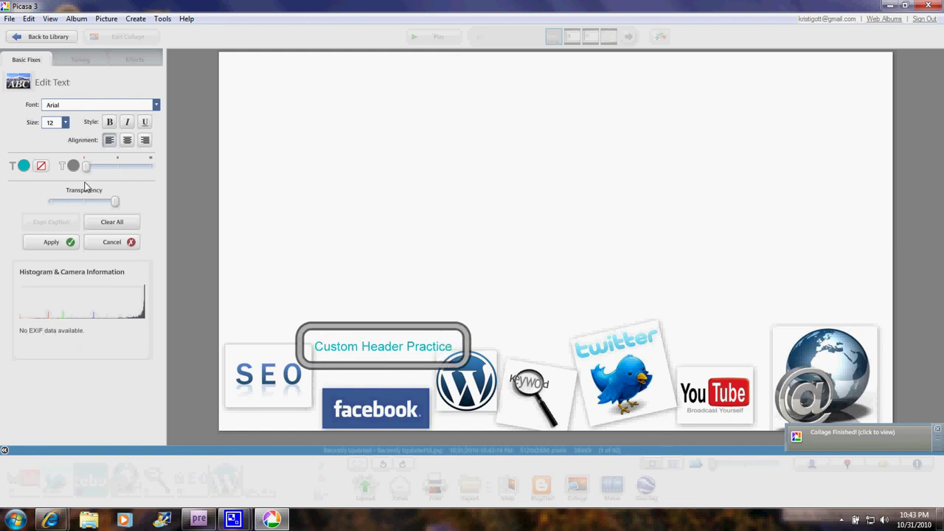
- Style the caption black, bold, in Arial Black
{"action": "left_click", "coordinate": [23, 166]}
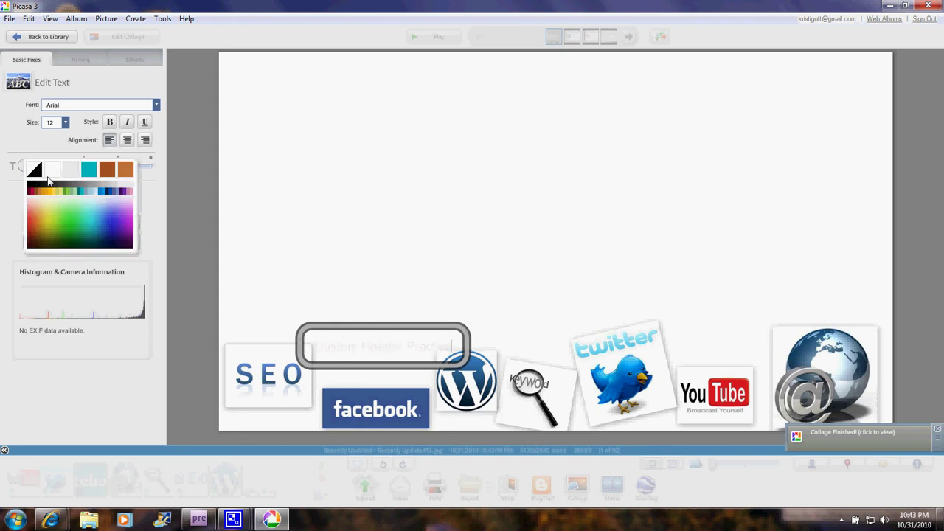
{"action": "left_click", "coordinate": [38, 176]}
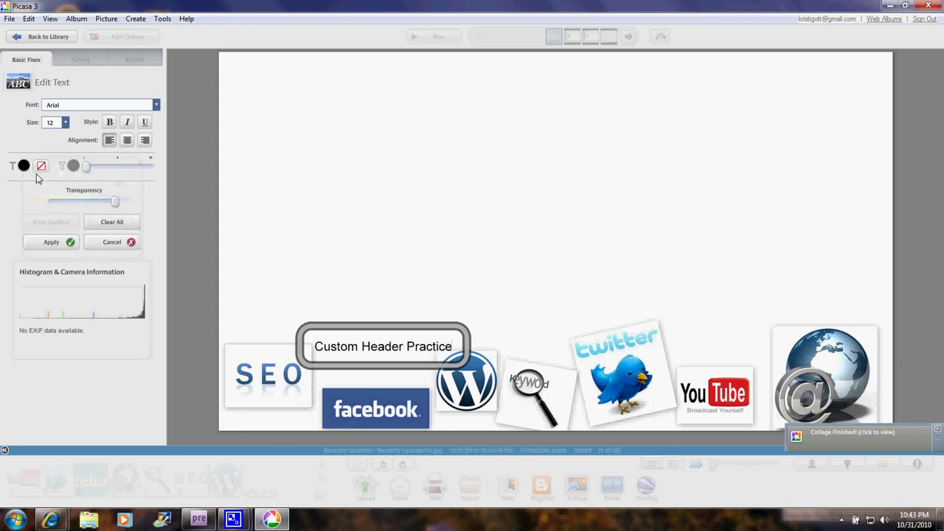
{"action": "left_click", "coordinate": [110, 122]}
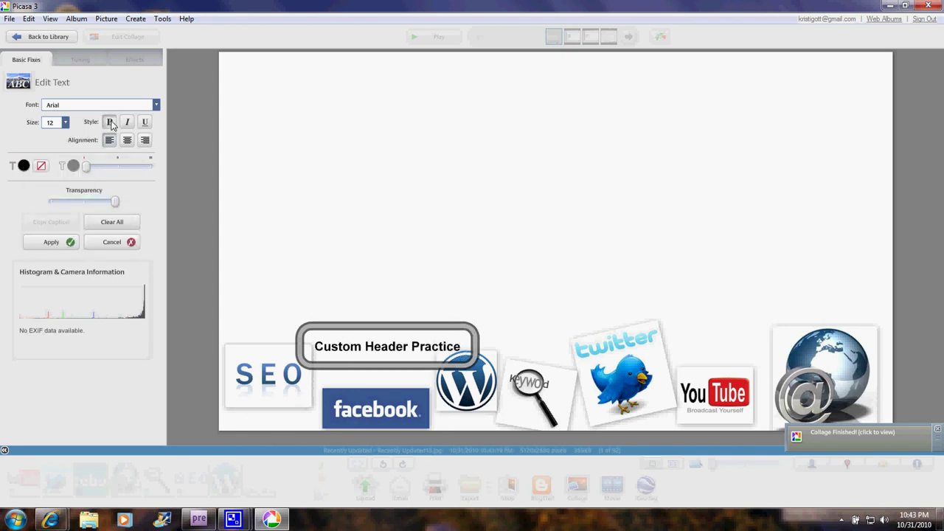
{"action": "left_click", "coordinate": [155, 105]}
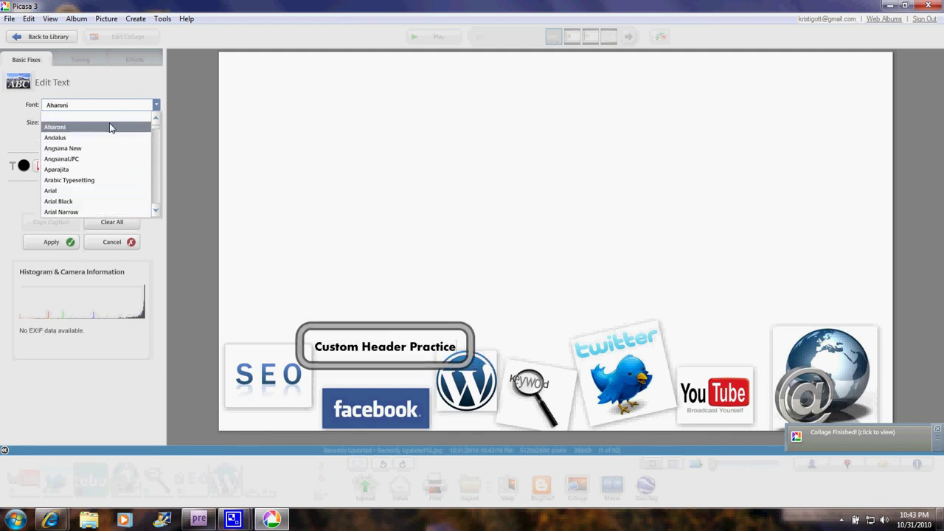
{"action": "left_click", "coordinate": [102, 202]}
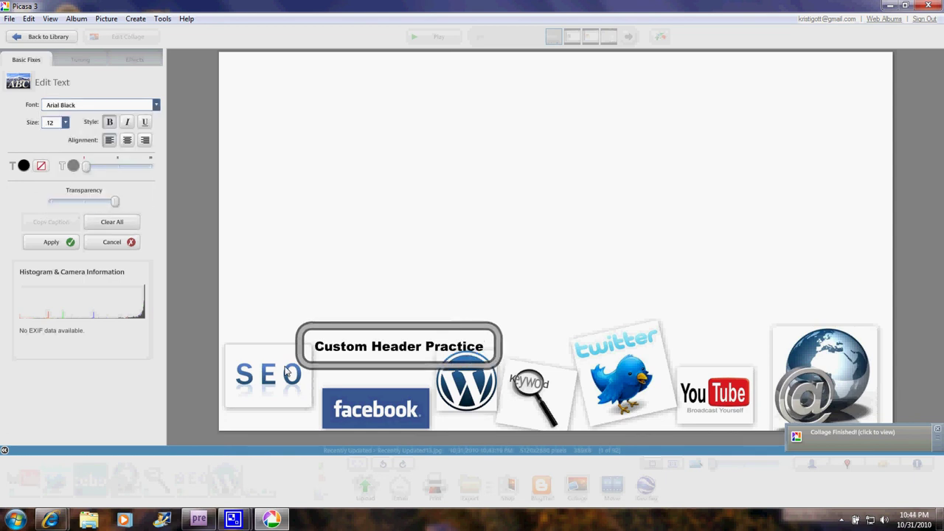
- Tilt the caption to about 351°, place it above the Facebook logo, and apply
{"action": "mouse_move", "coordinate": [366, 335]}
{"action": "left_click_drag", "start_coordinate": [366, 333], "coordinate": [331, 344]}
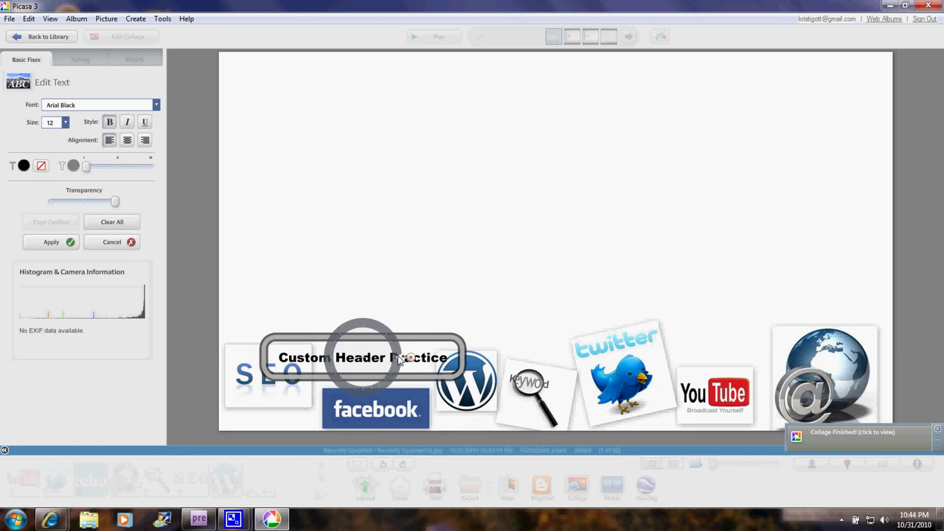
{"action": "left_click_drag", "start_coordinate": [415, 364], "coordinate": [413, 374]}
{"action": "left_click_drag", "start_coordinate": [398, 342], "coordinate": [384, 346]}
{"action": "left_click", "coordinate": [379, 260]}
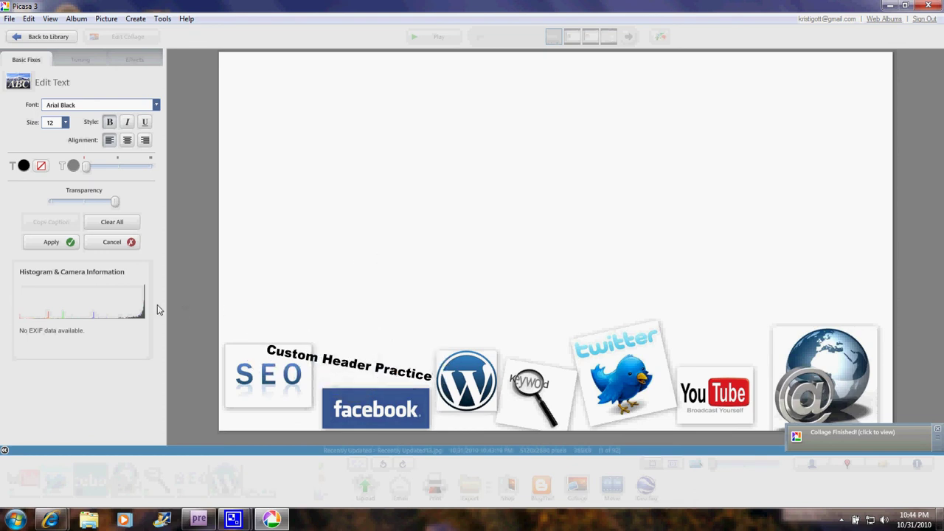
{"action": "left_click", "coordinate": [51, 242]}
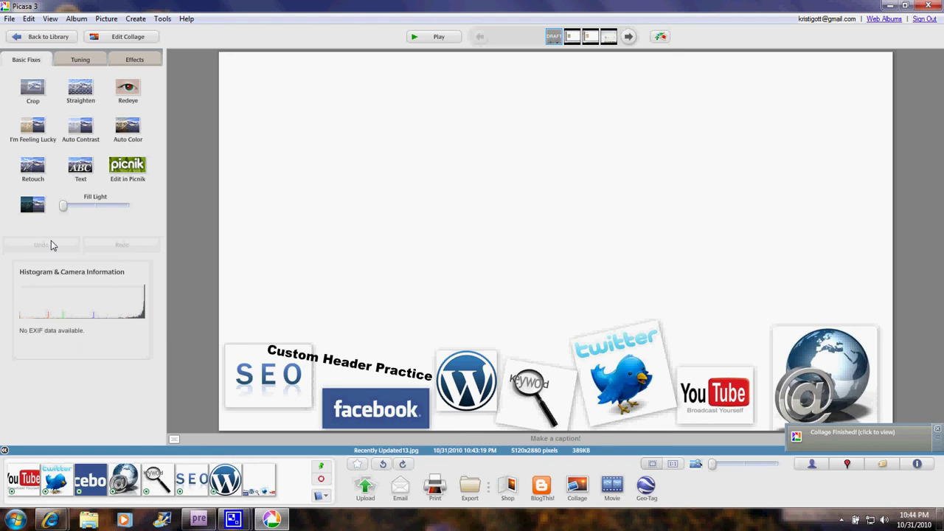
- Manually crop around the logo row and caption, producing a 5080 x 1077 strip
{"action": "left_click", "coordinate": [30, 87]}
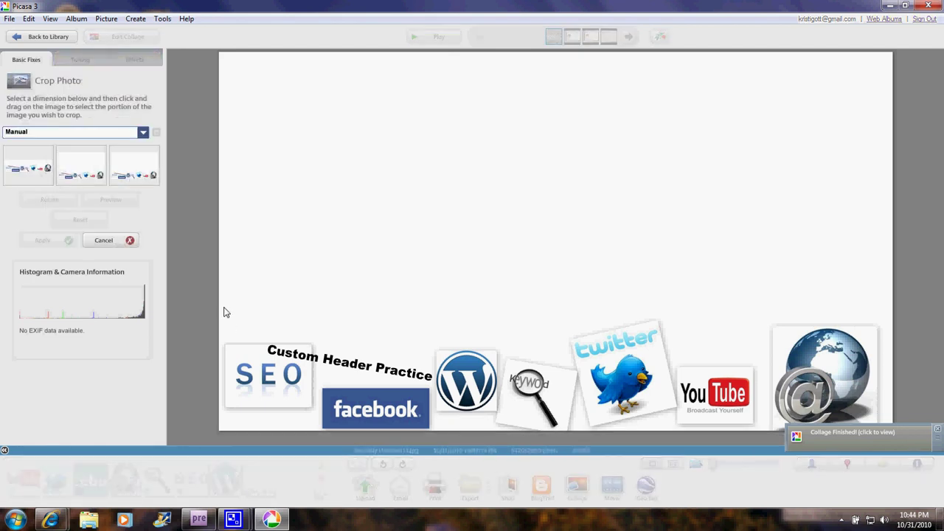
{"action": "left_click_drag", "start_coordinate": [223, 307], "coordinate": [930, 436]}
{"action": "left_click_drag", "start_coordinate": [573, 309], "coordinate": [576, 290]}
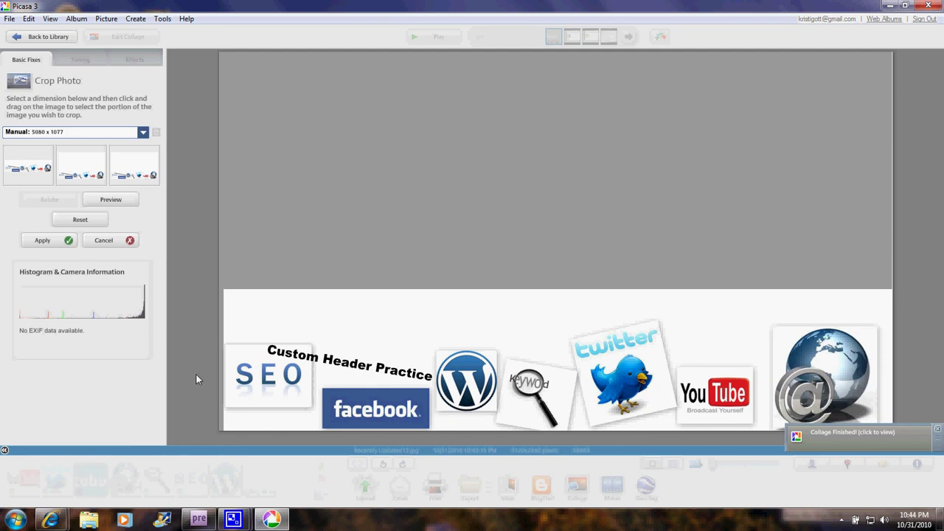
{"action": "left_click", "coordinate": [43, 241]}
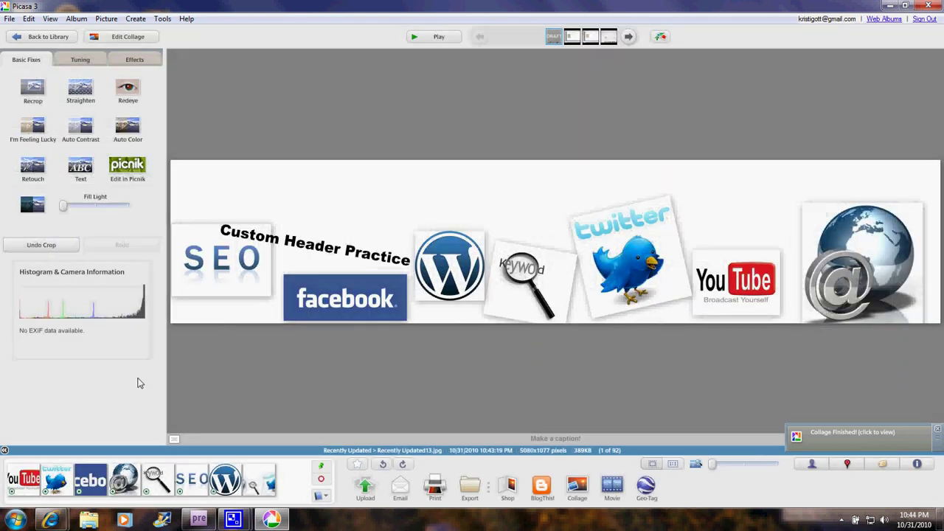
- Save As the cropped image to the Desktop named 'Practice Header Custom'
{"action": "left_click", "coordinate": [9, 18]}
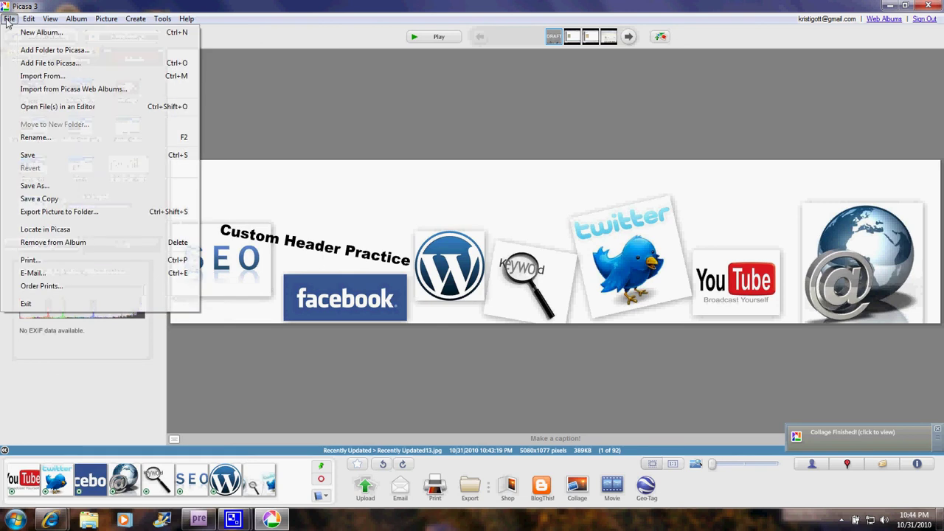
{"action": "left_click", "coordinate": [34, 185]}
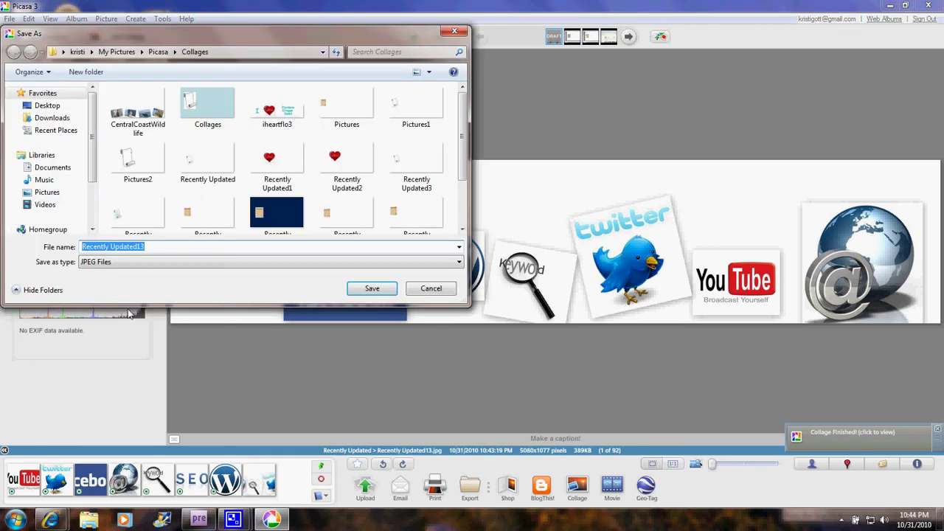
{"action": "left_click", "coordinate": [47, 106]}
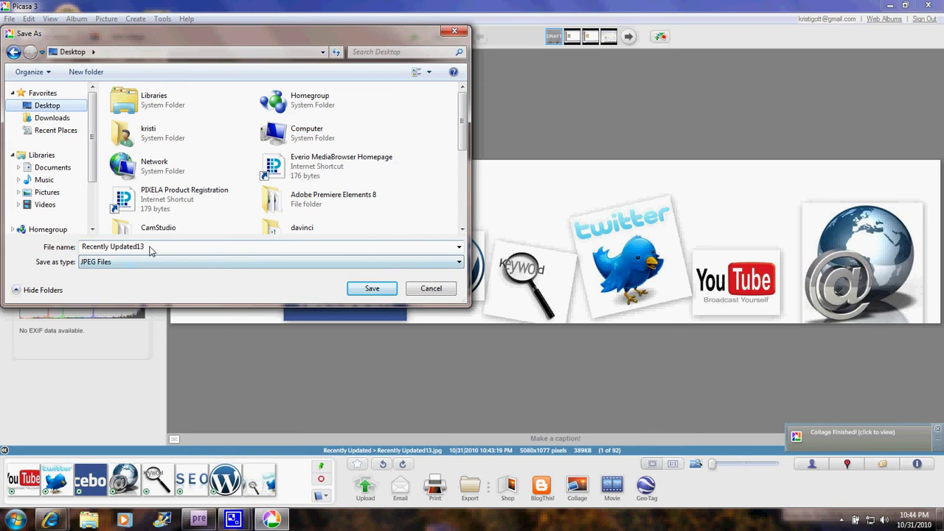
{"action": "left_click_drag", "start_coordinate": [149, 251], "coordinate": [54, 257]}
{"action": "type", "text": "Practice "}
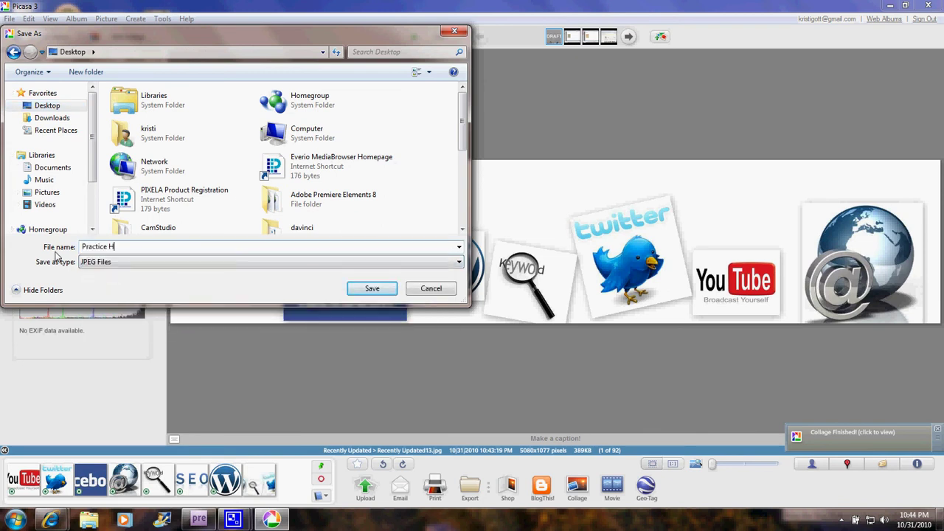
{"action": "type", "text": "Header Custom"}
{"action": "left_click", "coordinate": [389, 292]}
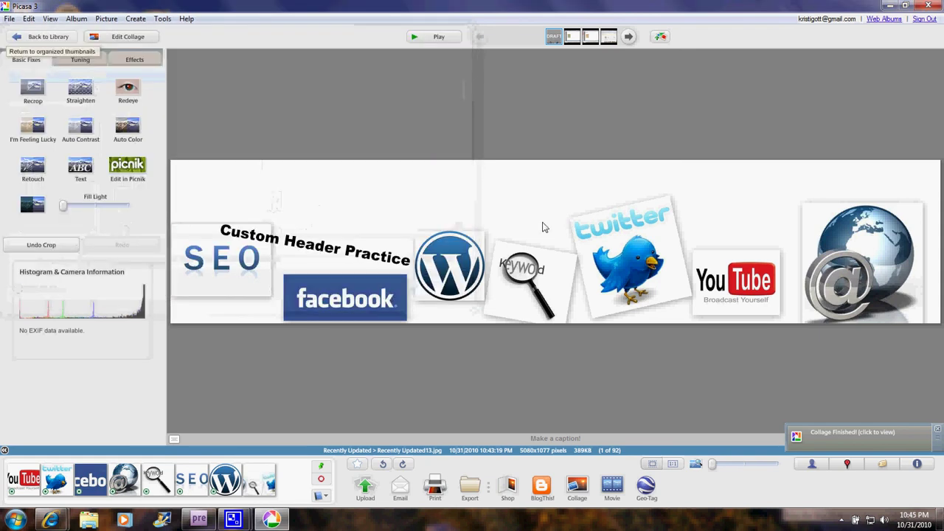
- Leave Picasa for the browser and open the StudioMediaCam.com Dashboard from My Blogs
{"action": "left_click", "coordinate": [889, 6]}
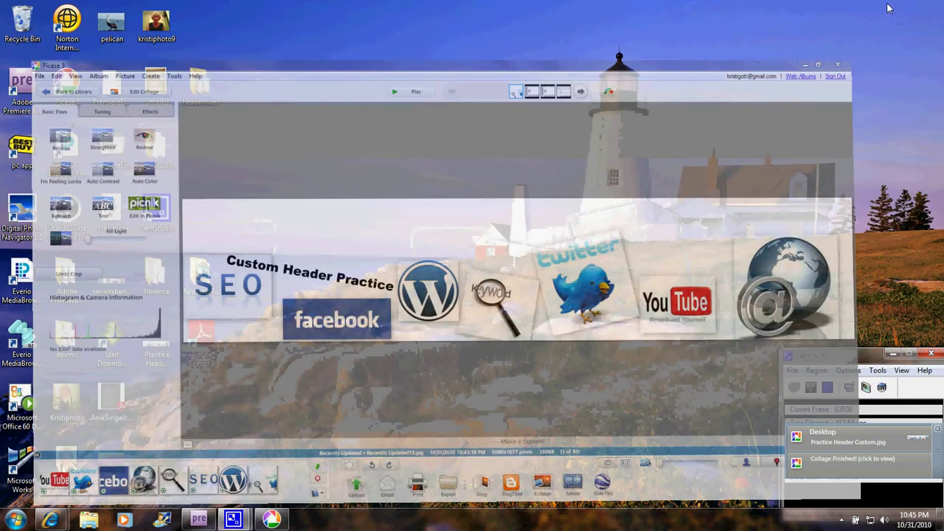
{"action": "mouse_move", "coordinate": [50, 520]}
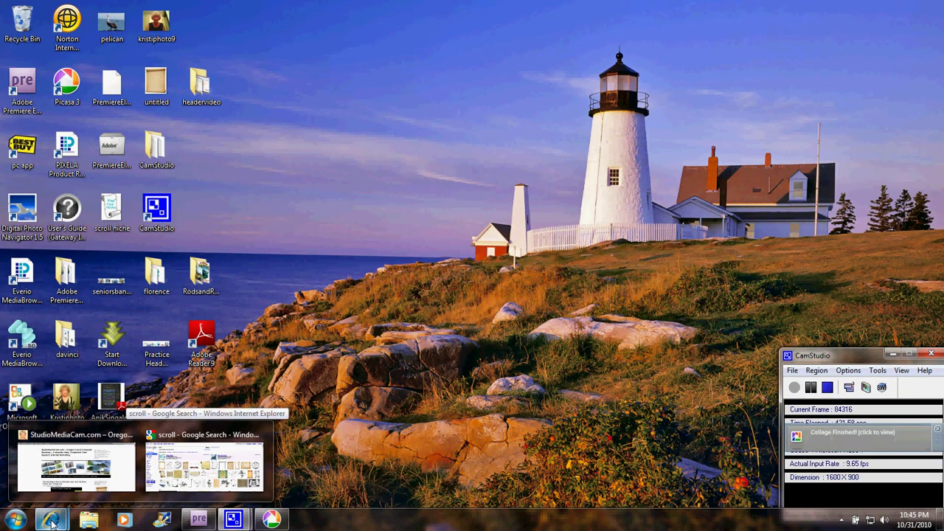
{"action": "left_click", "coordinate": [96, 477]}
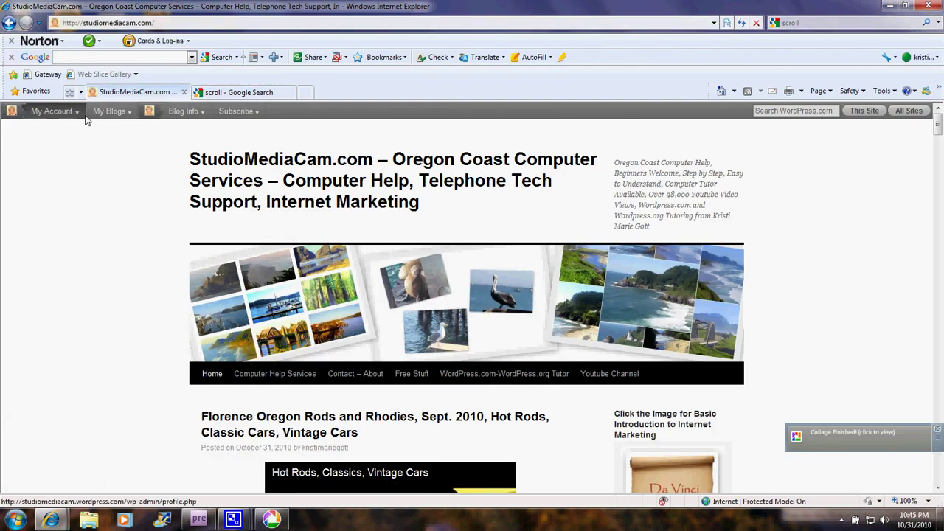
{"action": "mouse_move", "coordinate": [118, 116]}
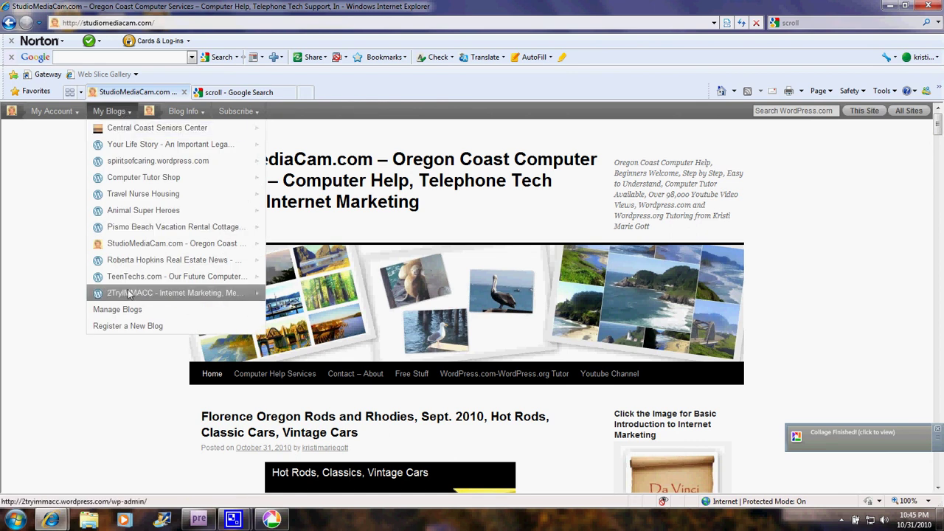
{"action": "left_click", "coordinate": [133, 244]}
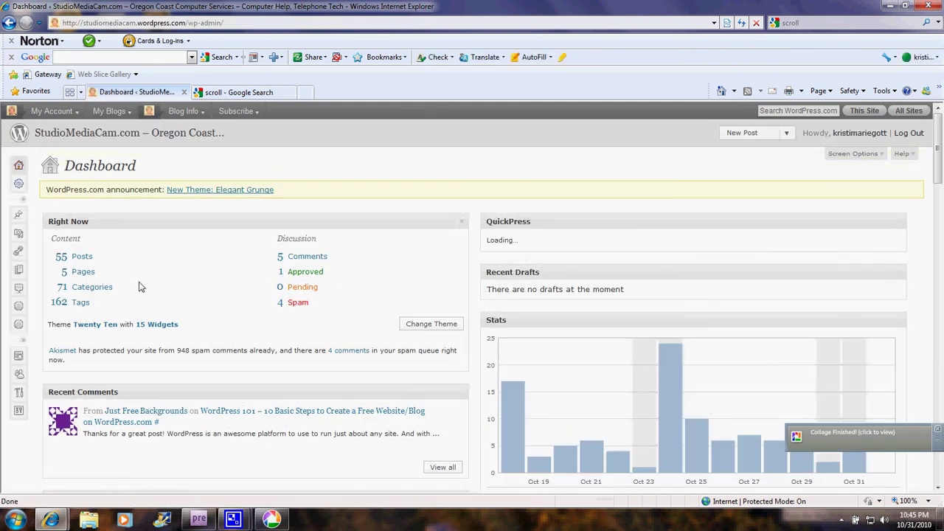
- On the Appearance > Header page, choose 'Practice Header Custom' from the Desktop as the image to upload
{"action": "mouse_move", "coordinate": [19, 357]}
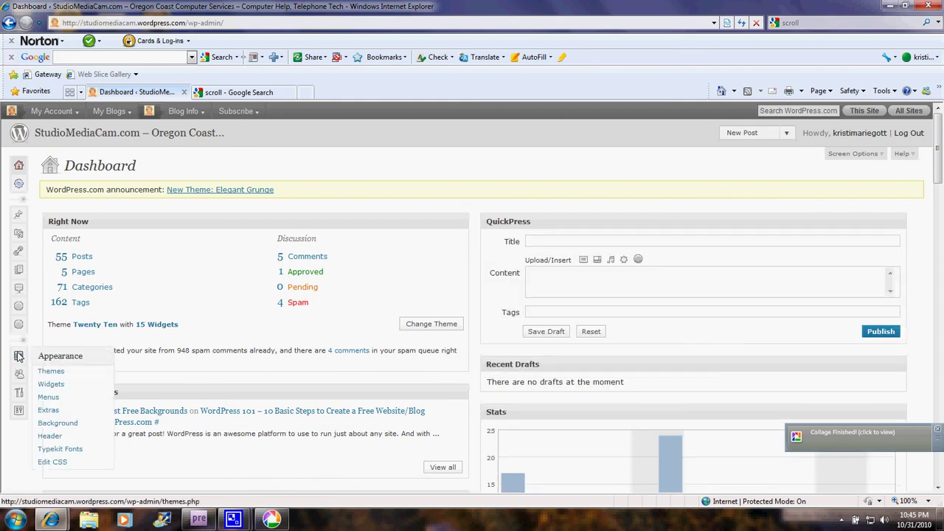
{"action": "left_click", "coordinate": [50, 435]}
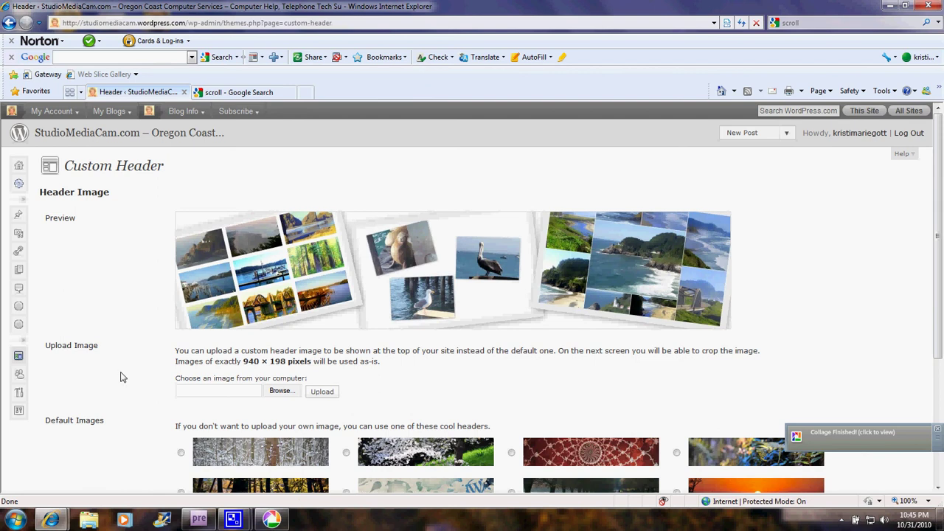
{"action": "left_click", "coordinate": [280, 392]}
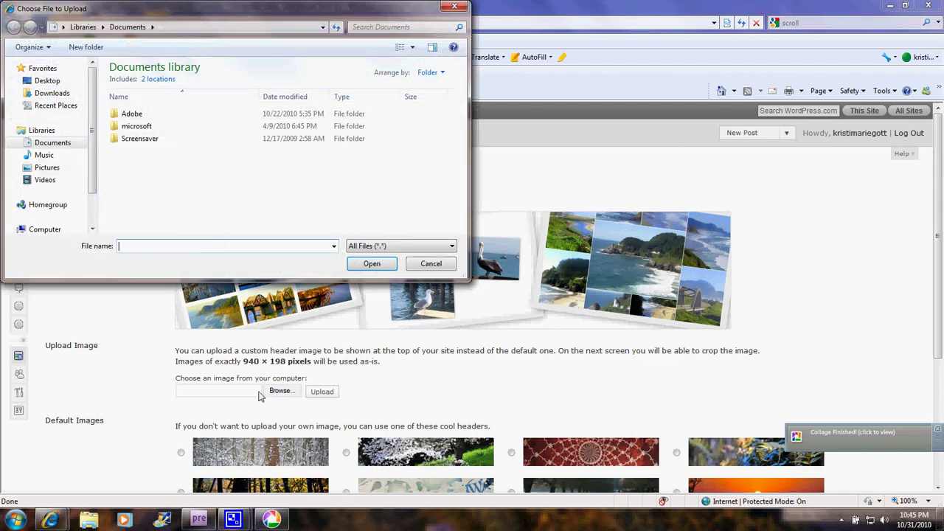
{"action": "left_click", "coordinate": [47, 82]}
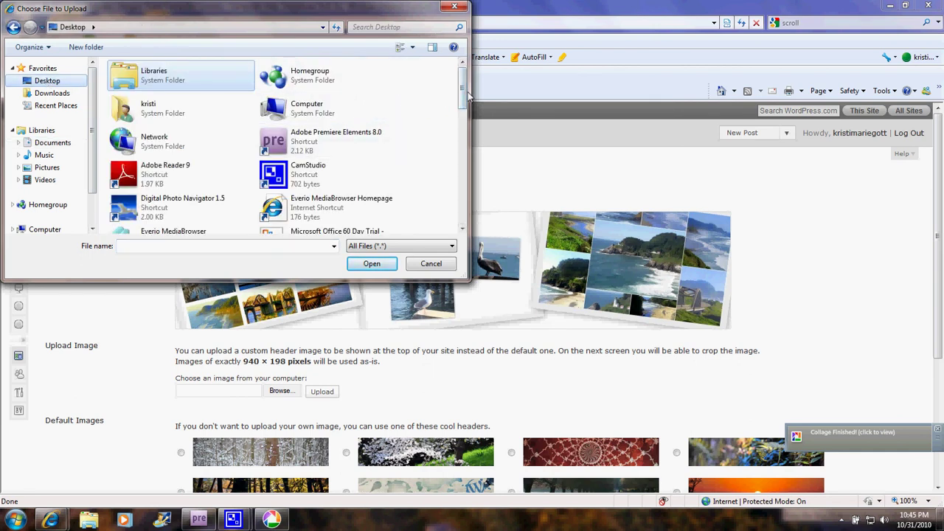
{"action": "left_click_drag", "start_coordinate": [462, 92], "coordinate": [443, 184]}
{"action": "left_click", "coordinate": [301, 154]}
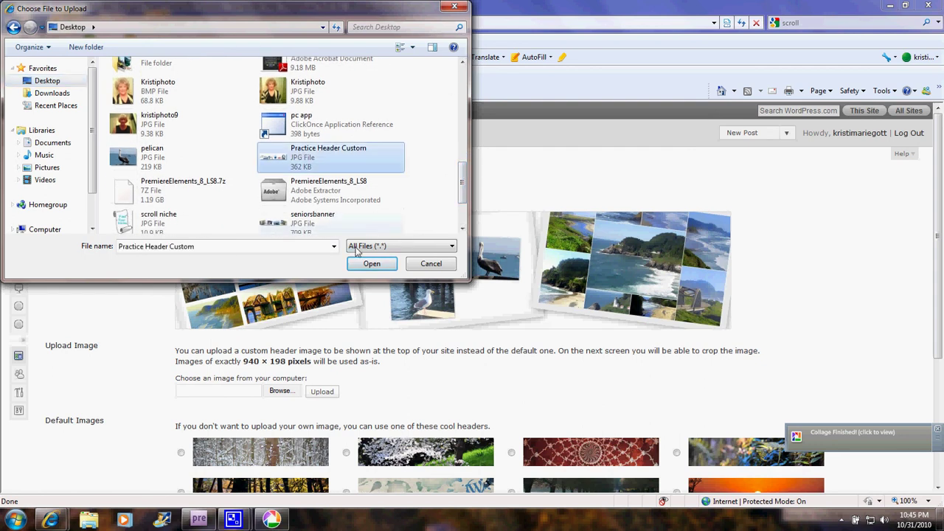
{"action": "left_click", "coordinate": [371, 264]}
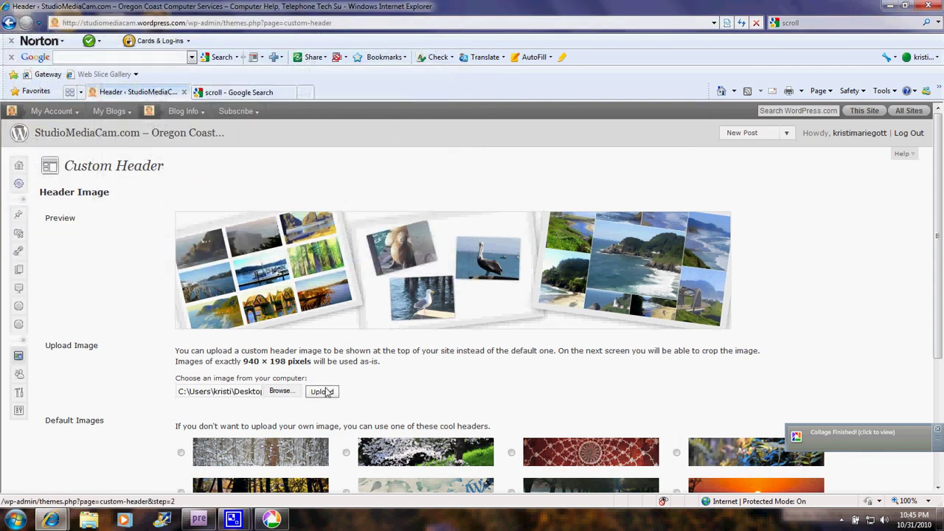
- Upload the Practice Header Custom image, then crop and publish it as the header
{"action": "left_click", "coordinate": [323, 391]}
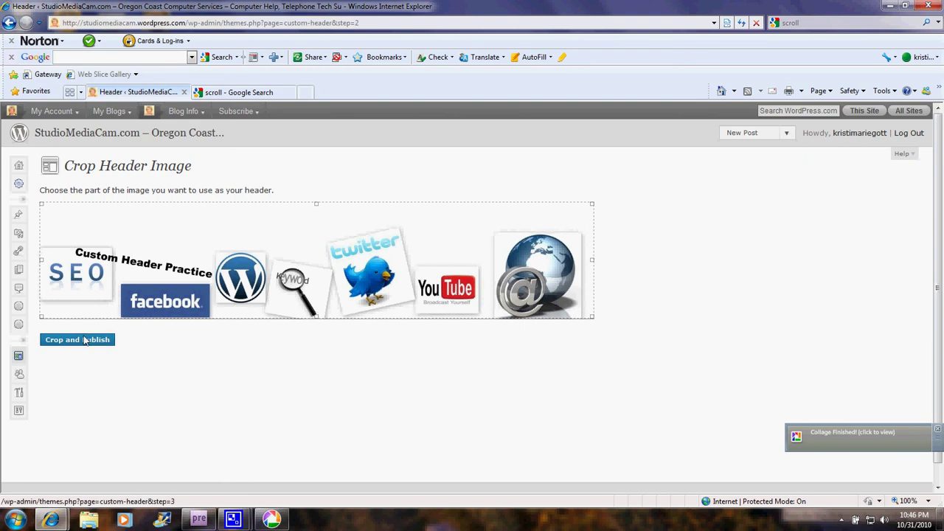
{"action": "left_click", "coordinate": [85, 341]}
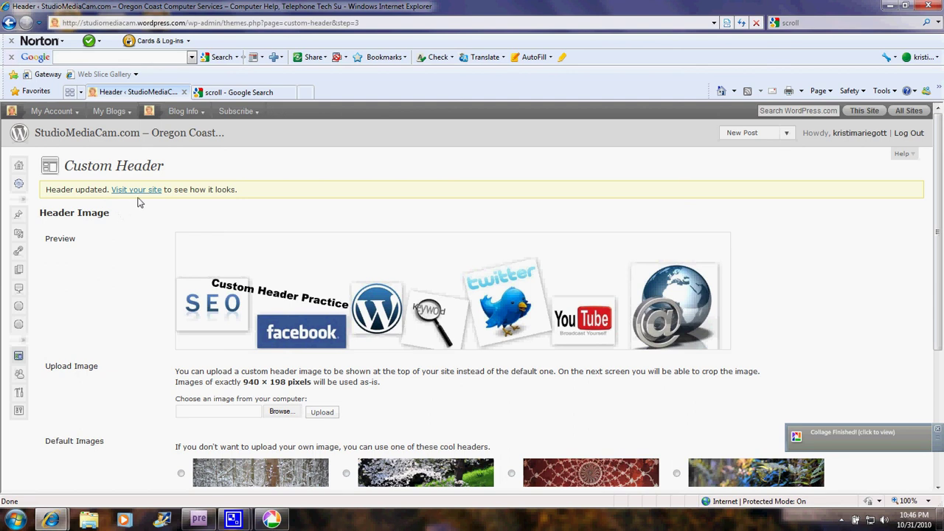
{"action": "left_click_drag", "start_coordinate": [938, 234], "coordinate": [923, 374]}
- Save the header changes and visit the live StudioMediaCam.com site to check the logo banner
{"action": "left_click", "coordinate": [67, 439]}
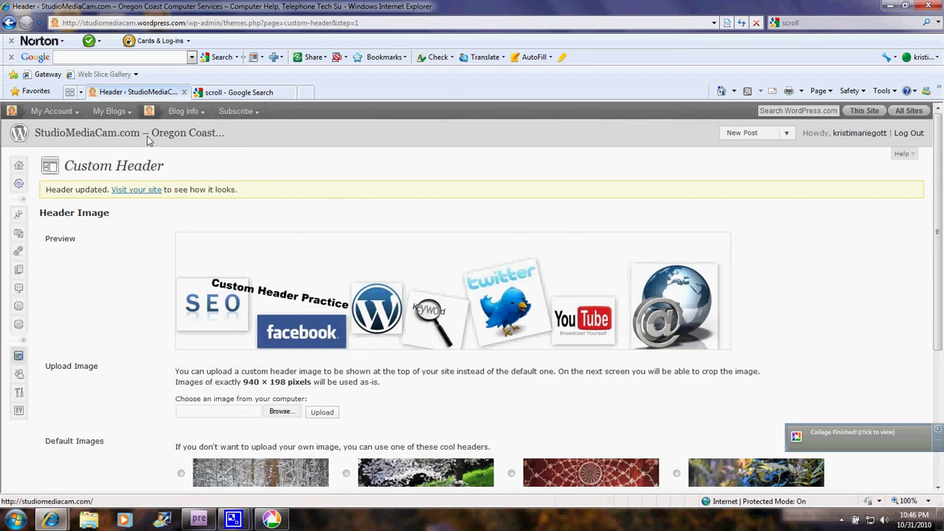
{"action": "left_click", "coordinate": [98, 135]}
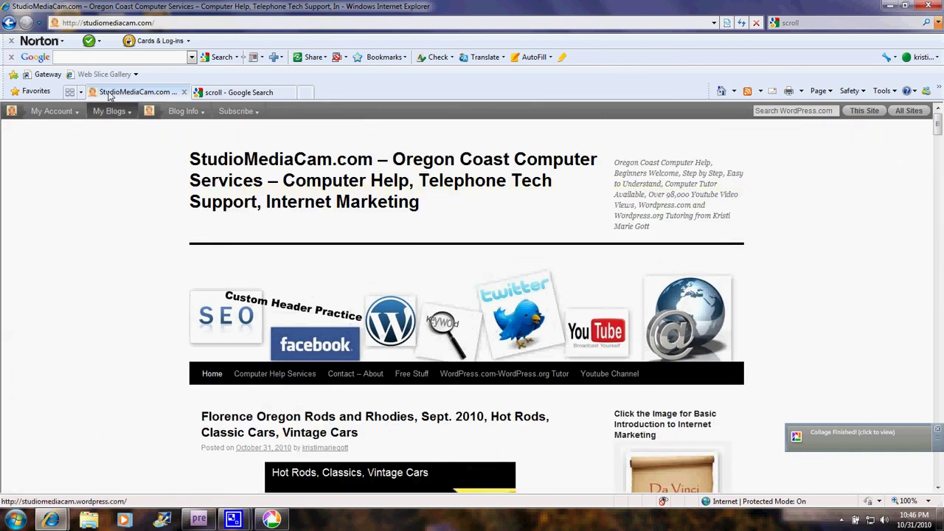
{"action": "mouse_move", "coordinate": [120, 111]}
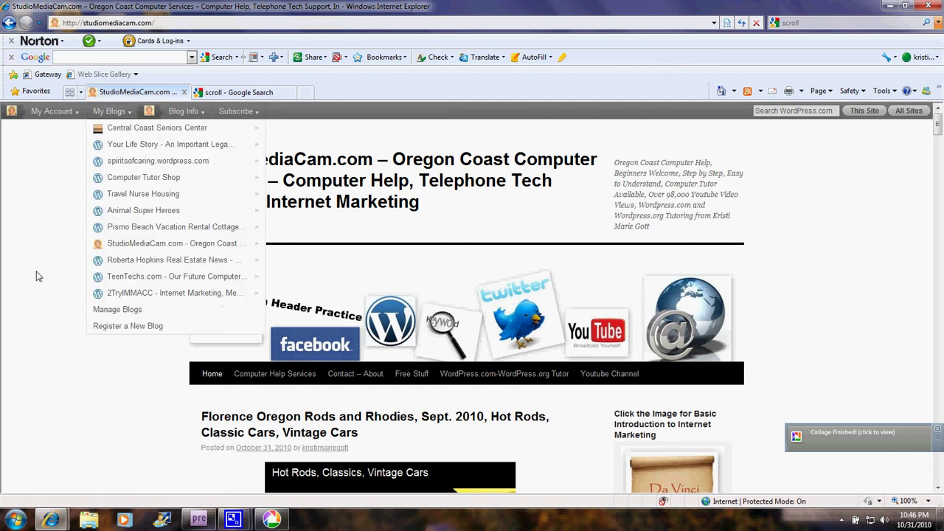